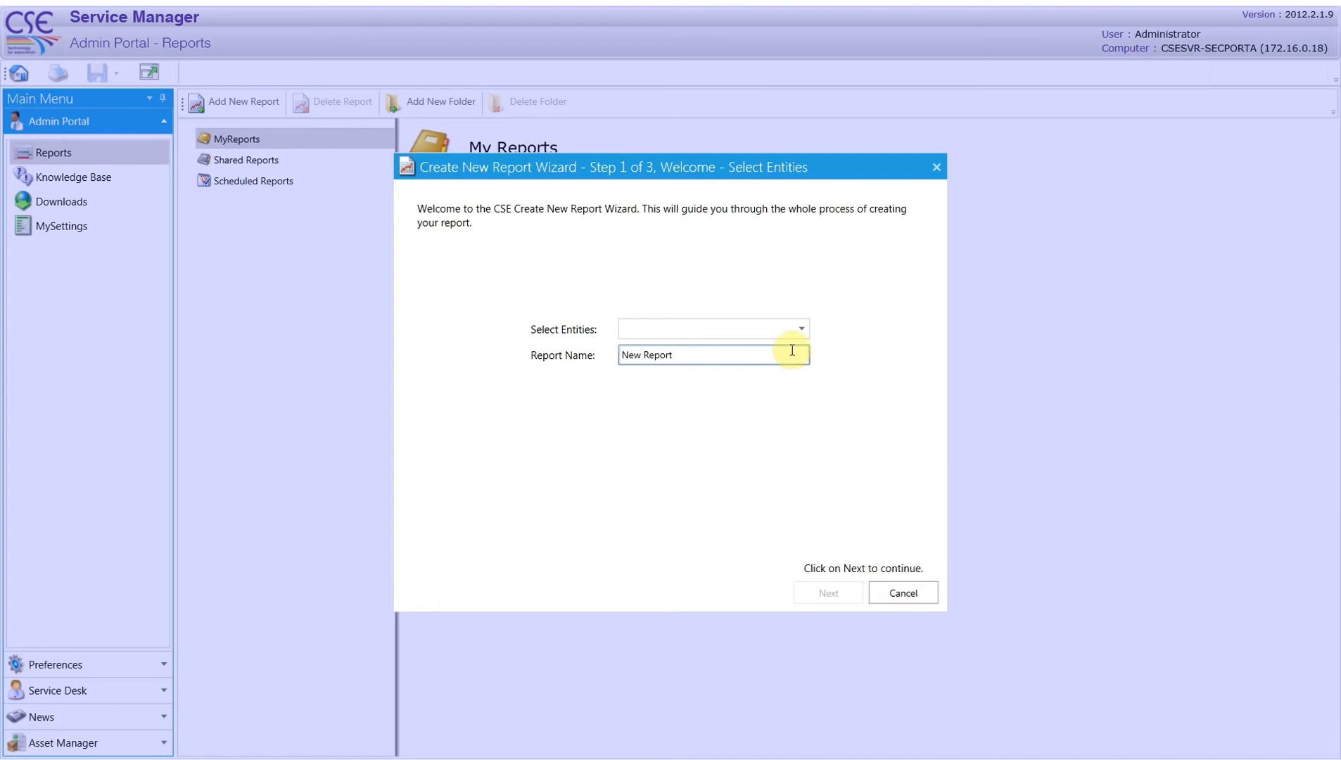
Choose Assets as the new report's entity, name the report "Projector PAT test", and continue to the output fields
{"action": "left_click", "coordinate": [801, 330]}
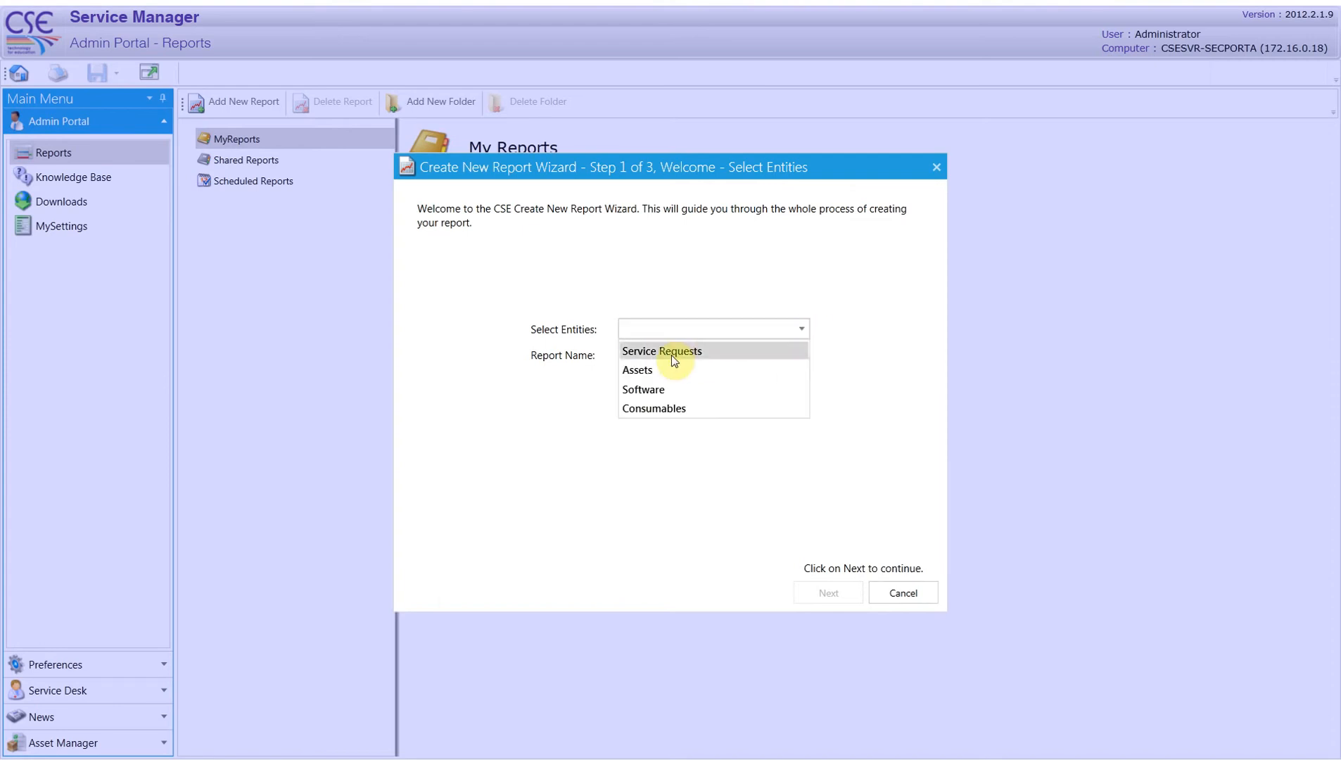
{"action": "left_click", "coordinate": [657, 376]}
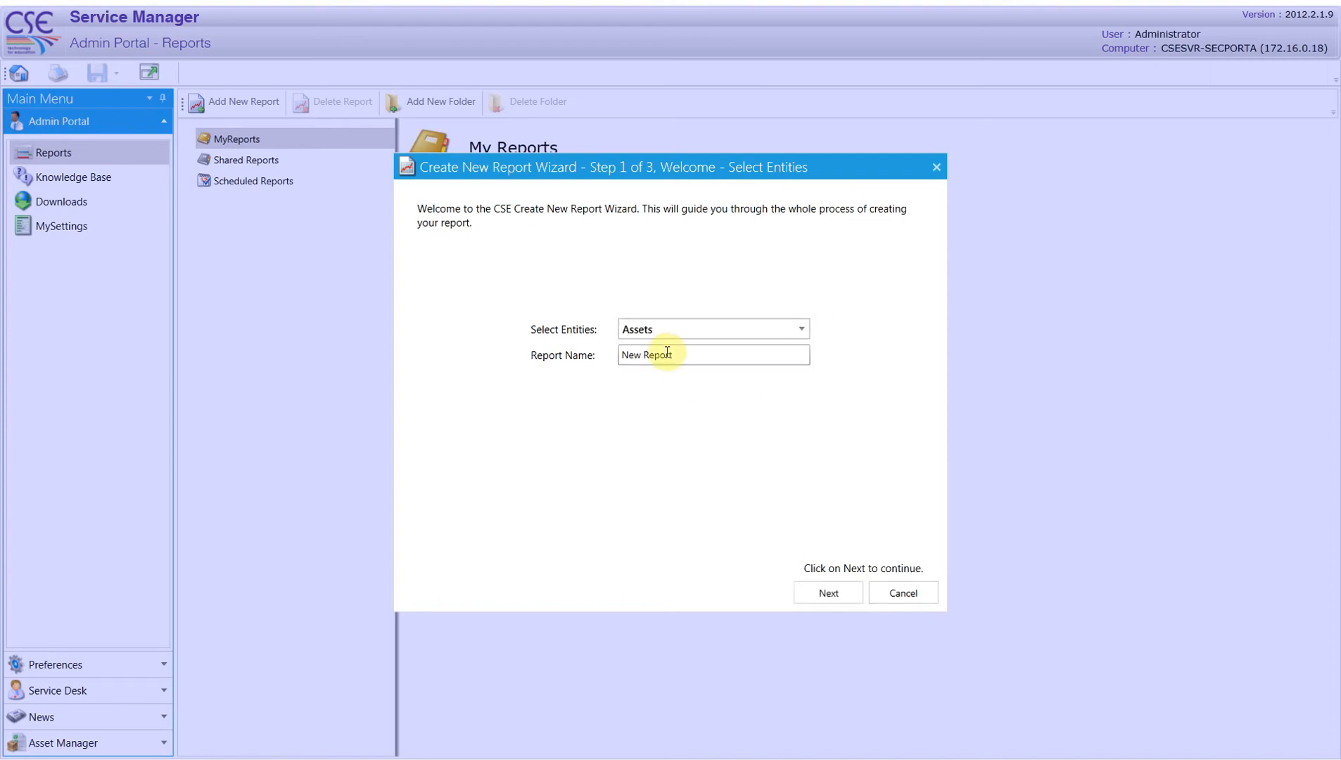
{"action": "left_click", "coordinate": [669, 354]}
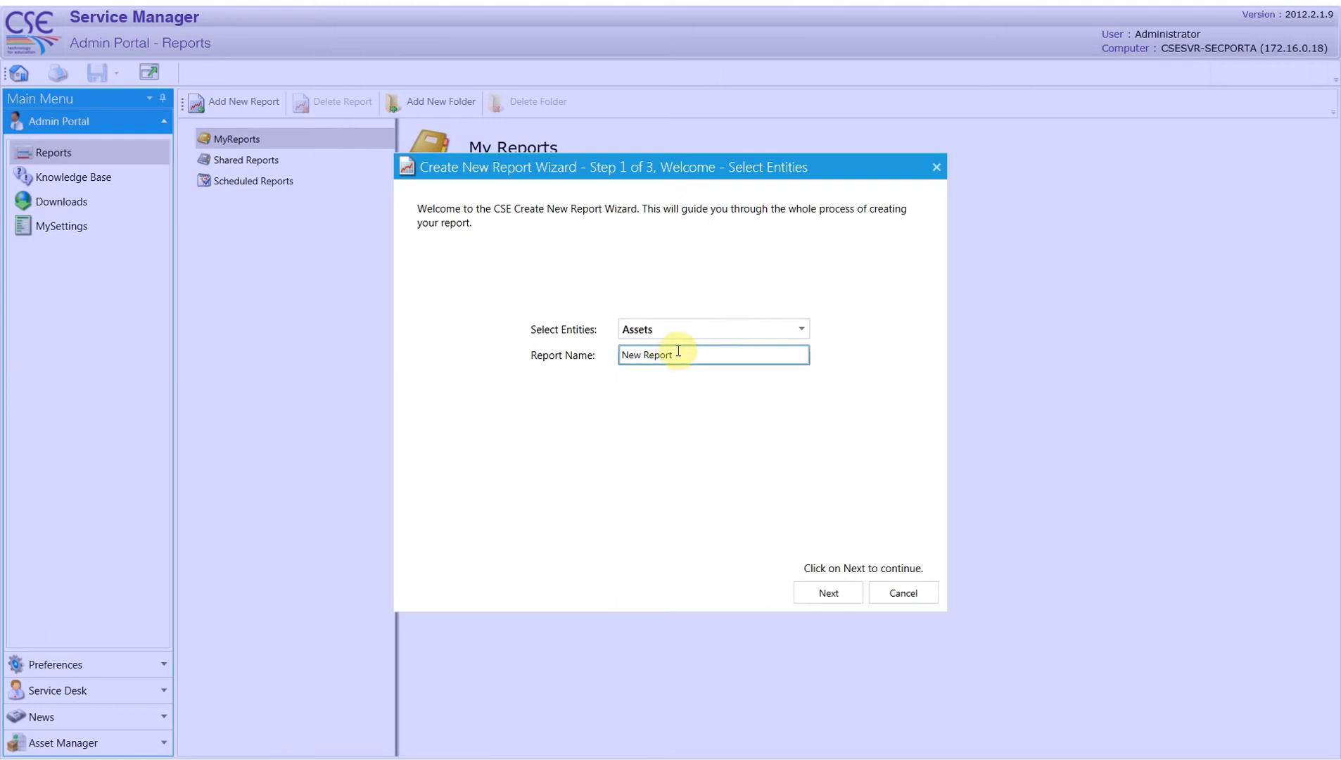
{"action": "left_click_drag", "start_coordinate": [676, 355], "coordinate": [606, 359]}
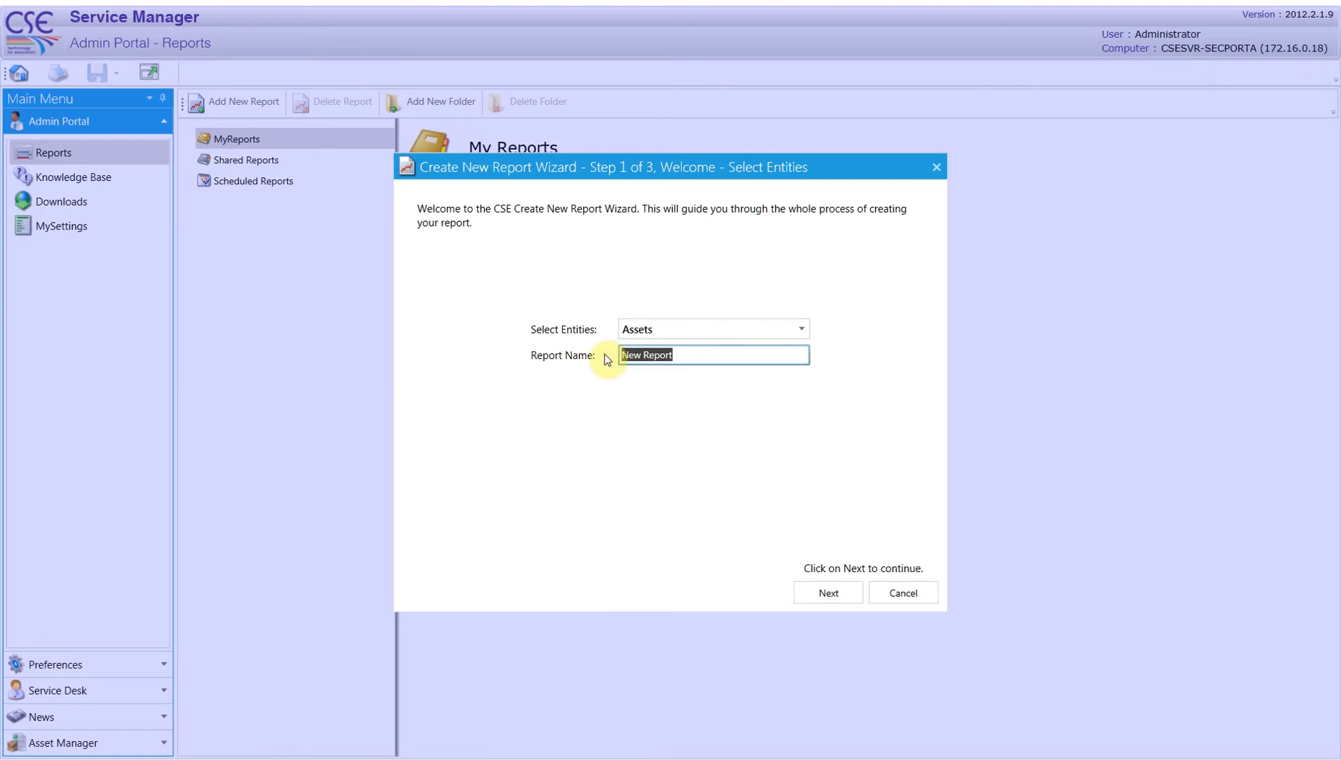
{"action": "type", "text": "Projector PAT test"}
{"action": "left_click", "coordinate": [830, 593]}
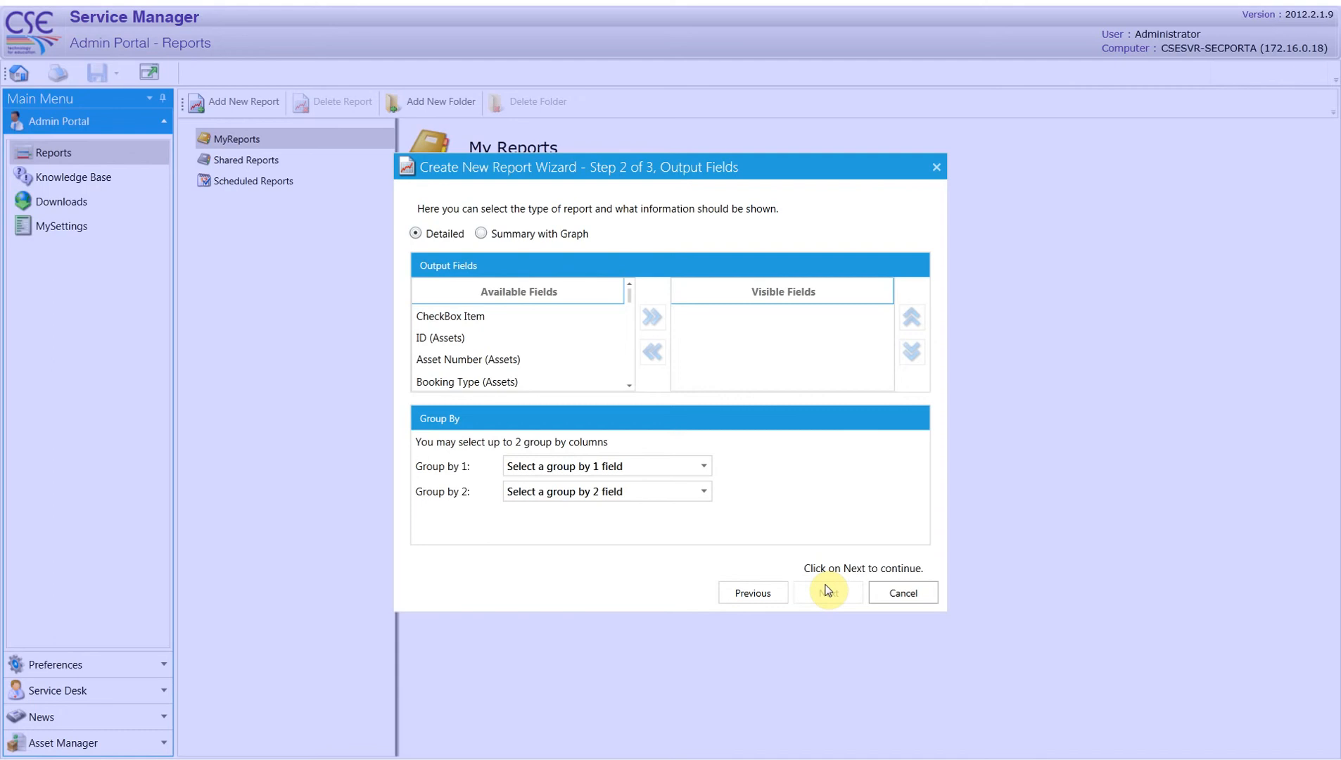
Add ID (Assets) and Name (Assets) to the report's visible output fields
{"action": "left_click", "coordinate": [468, 339]}
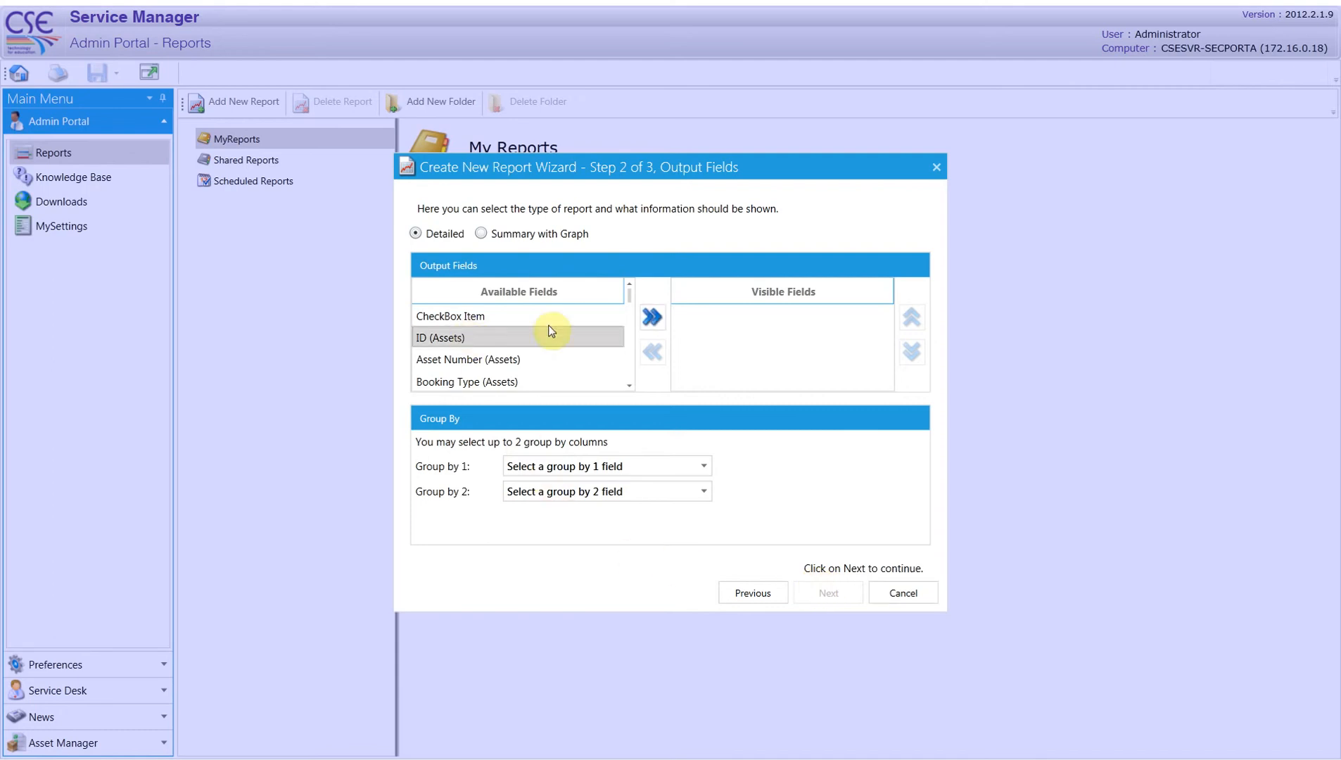
{"action": "left_click", "coordinate": [653, 318]}
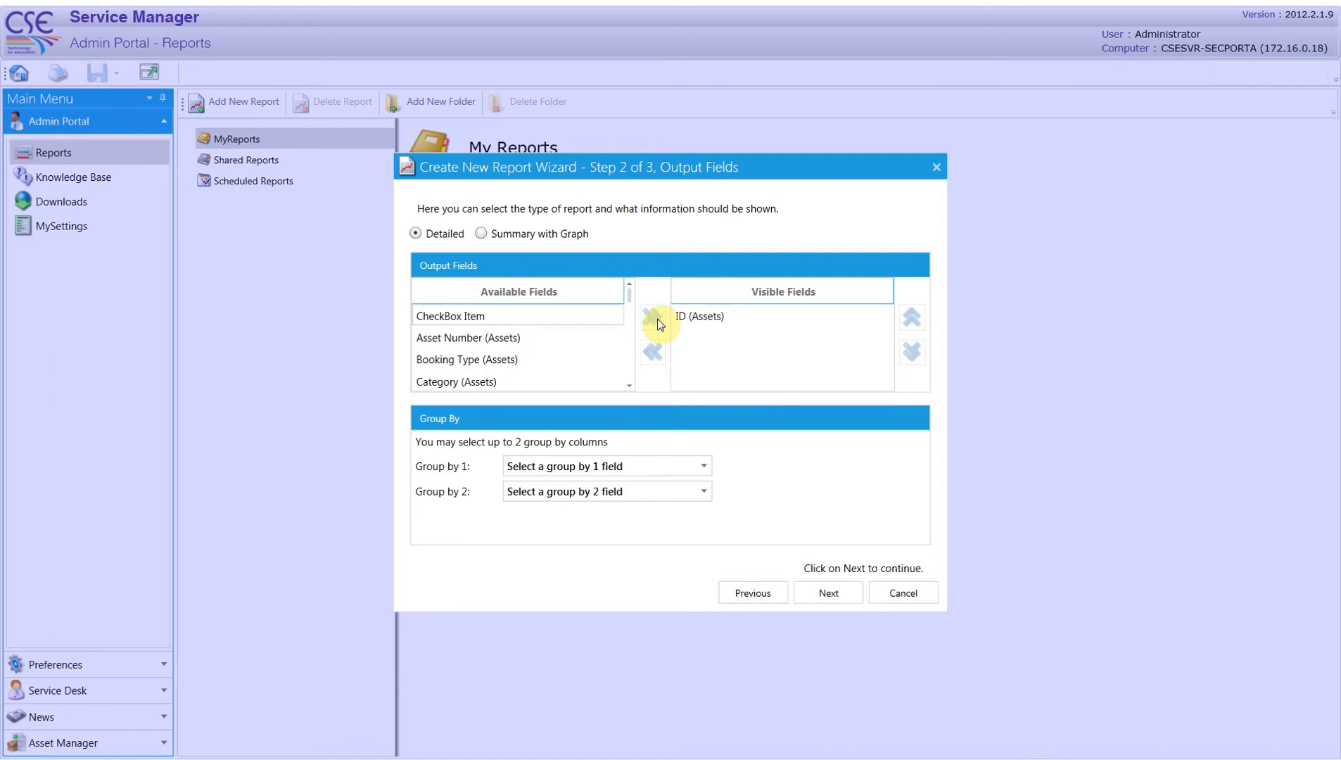
{"action": "left_click", "coordinate": [629, 387]}
{"action": "left_click", "coordinate": [630, 387]}
{"action": "left_click", "coordinate": [630, 387]}
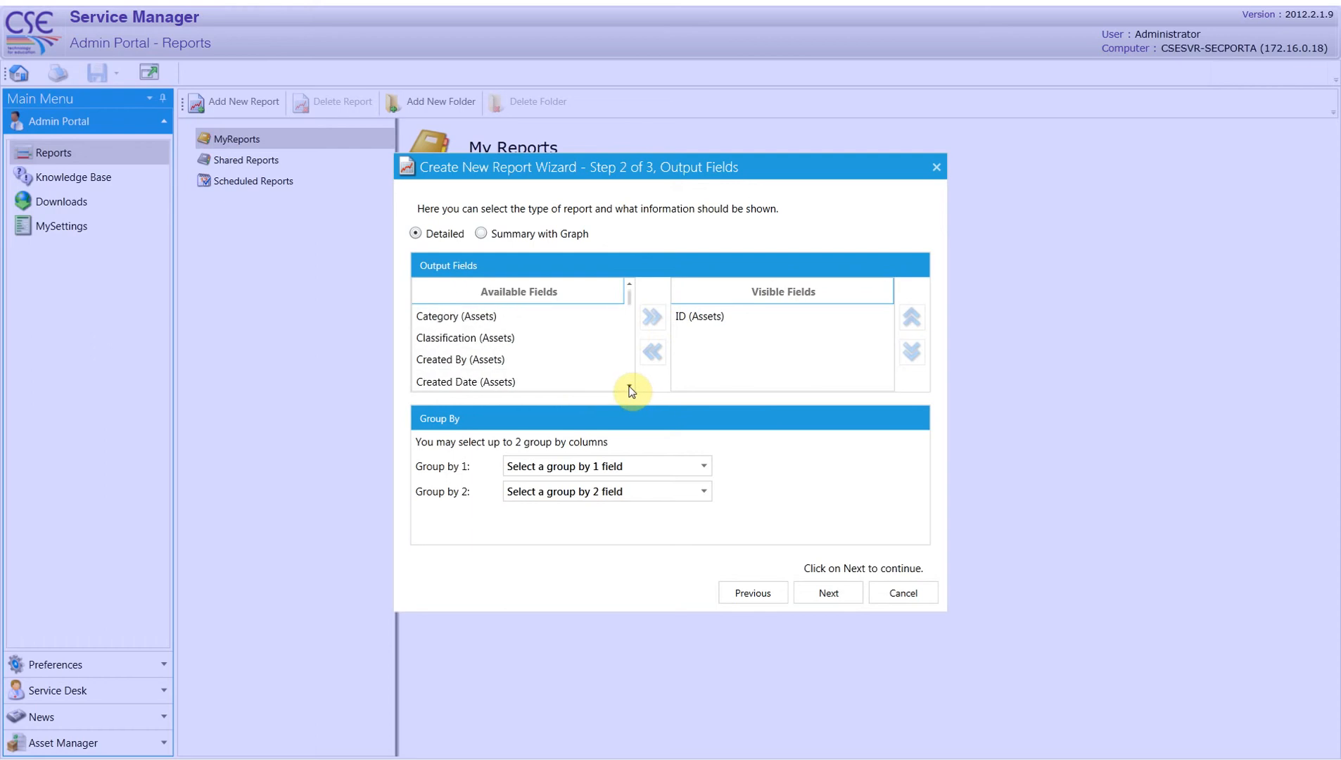
{"action": "left_click", "coordinate": [630, 387]}
{"action": "left_click", "coordinate": [630, 387]}
{"action": "left_click", "coordinate": [630, 387]}
{"action": "left_click", "coordinate": [629, 387]}
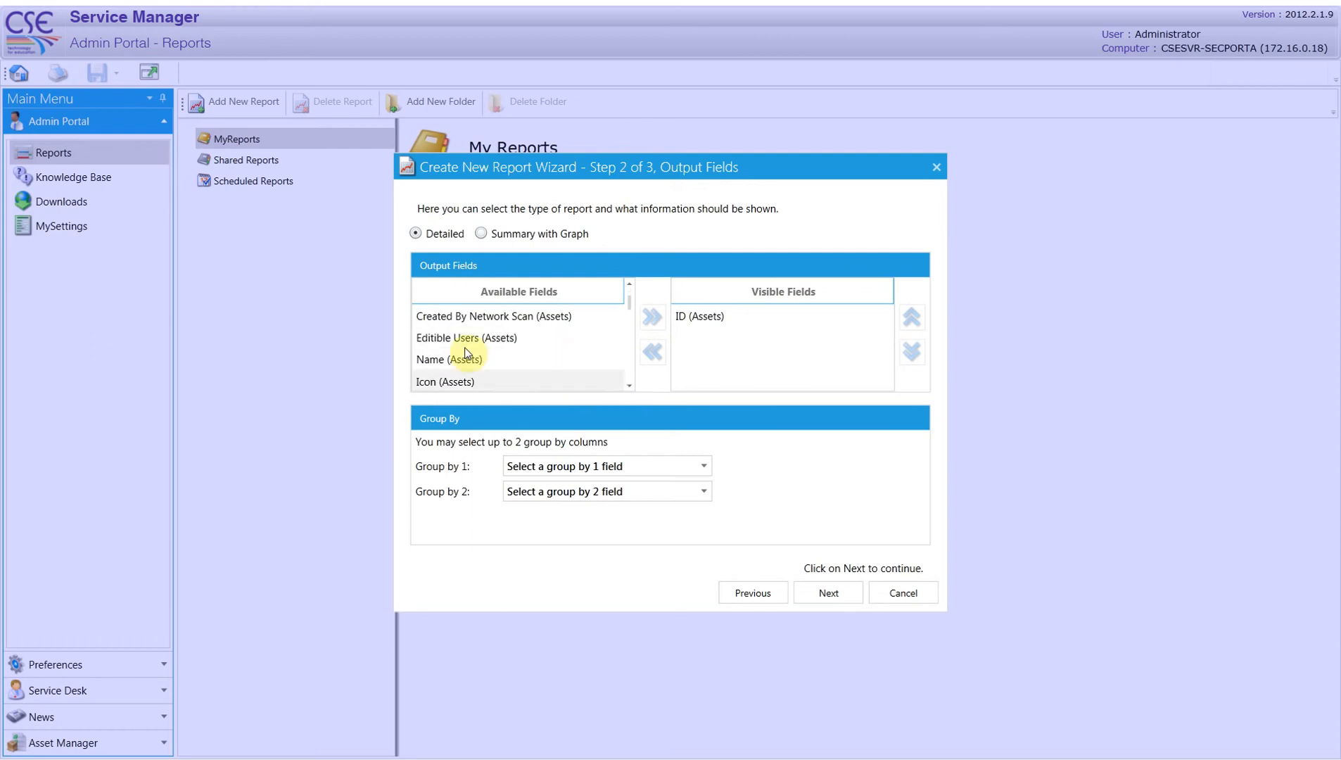
{"action": "left_click", "coordinate": [464, 362]}
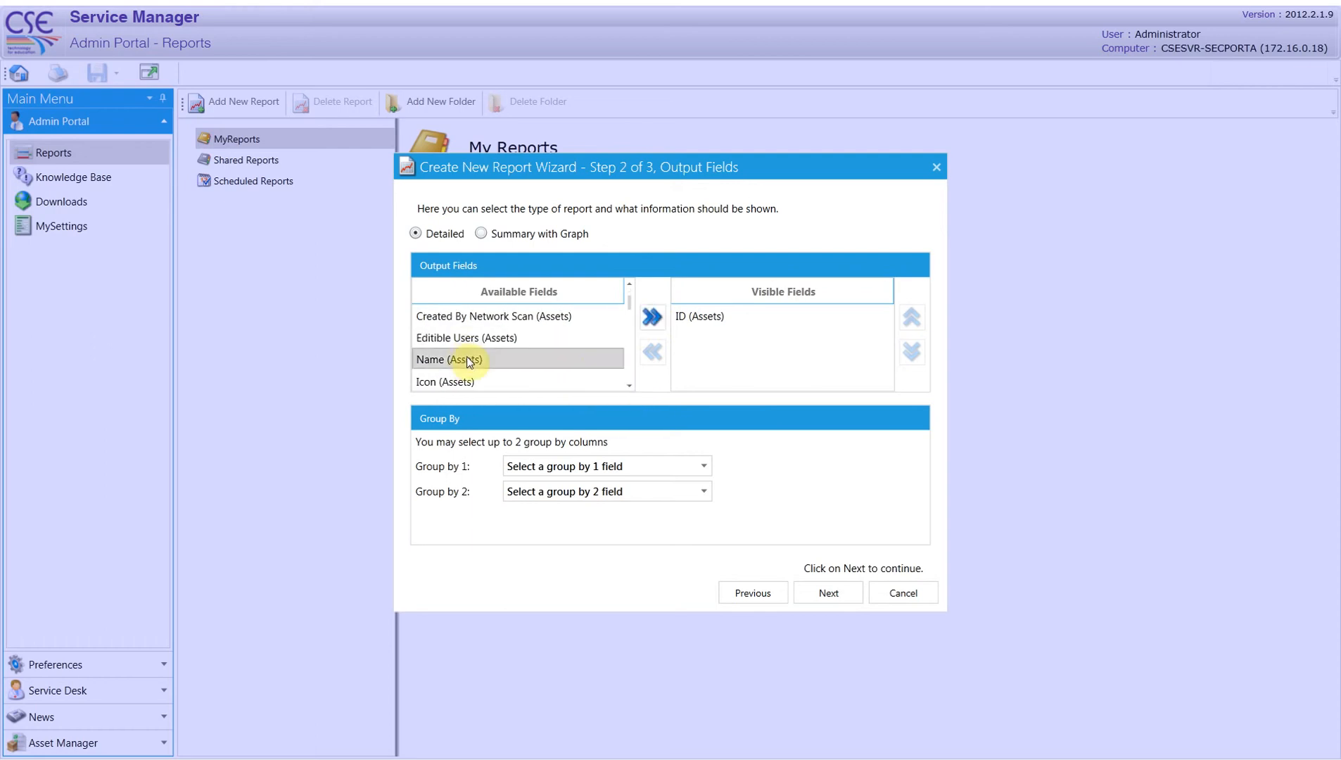
{"action": "left_click", "coordinate": [648, 322]}
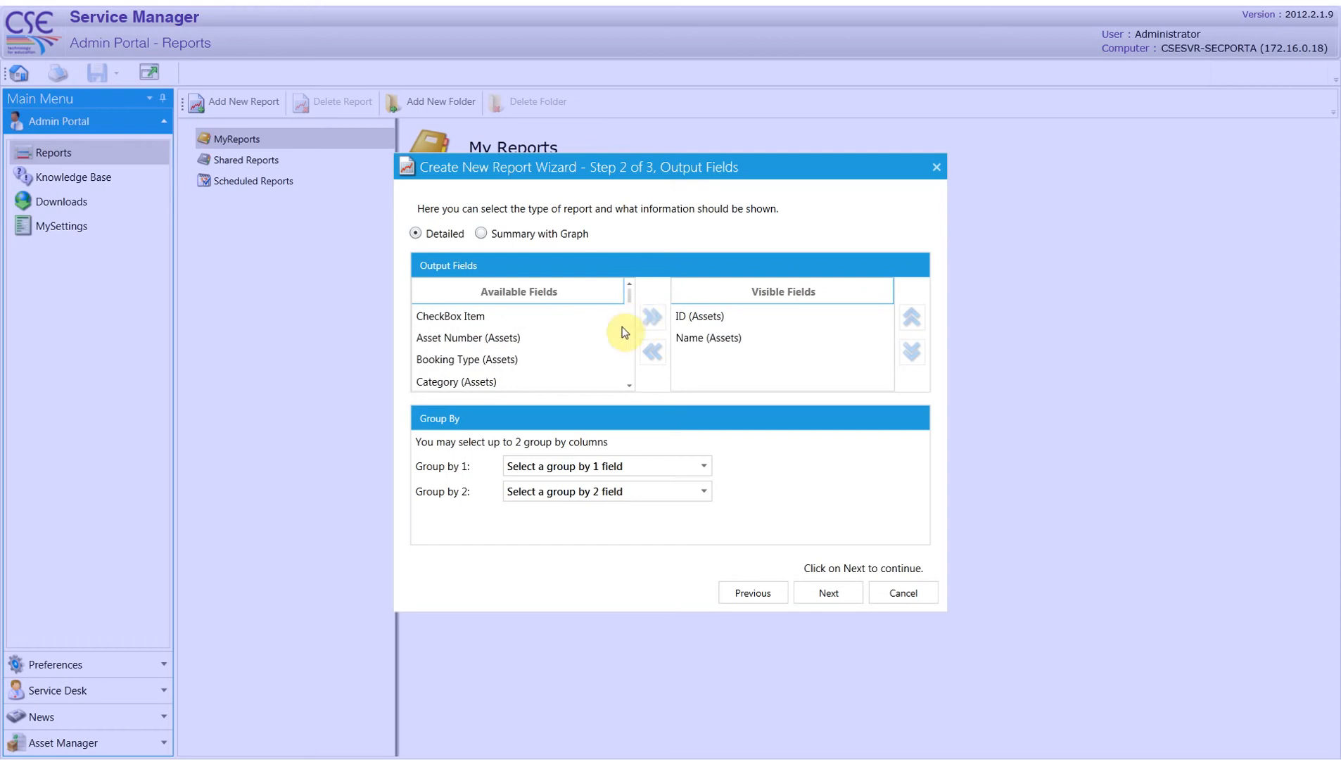
Add Location (Assets) to the visible output fields and continue to the report filters
{"action": "left_click", "coordinate": [630, 386]}
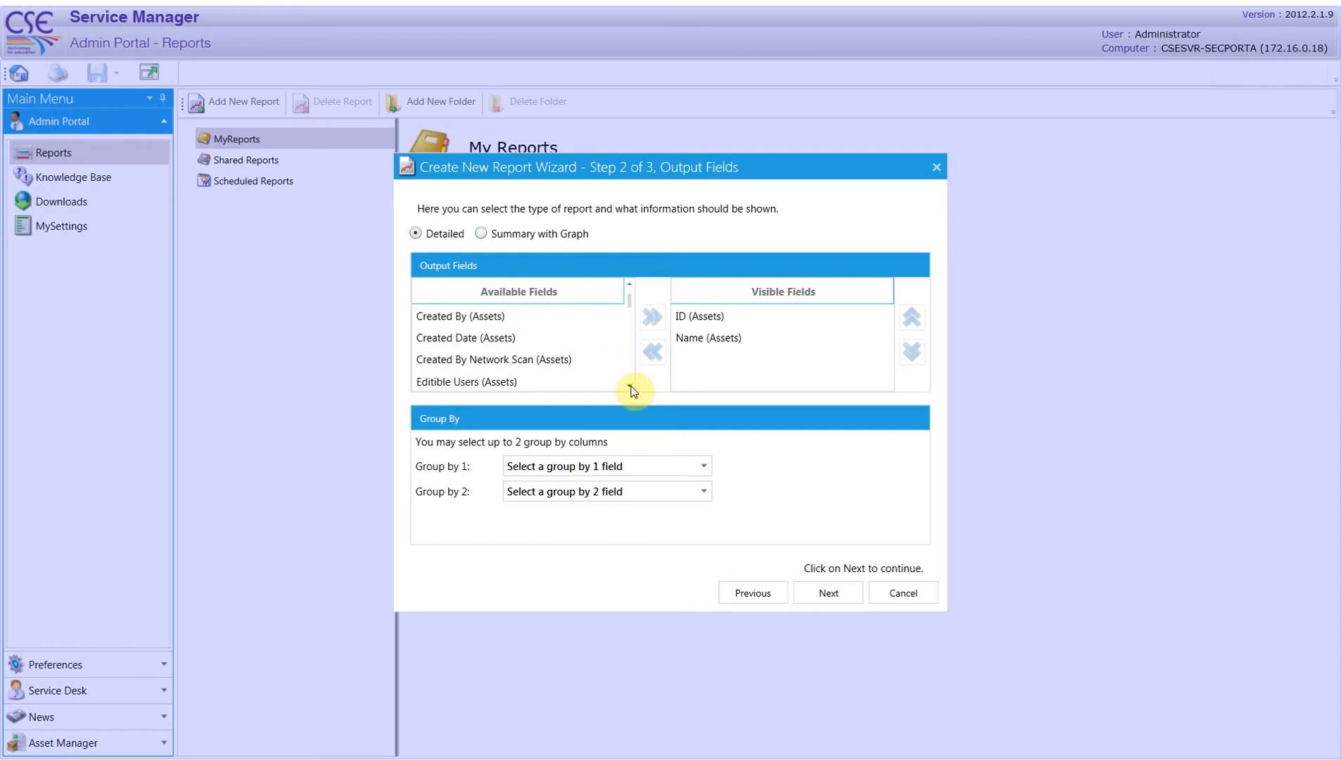
{"action": "left_click_drag", "start_coordinate": [630, 387], "coordinate": [632, 391]}
{"action": "left_click", "coordinate": [548, 381]}
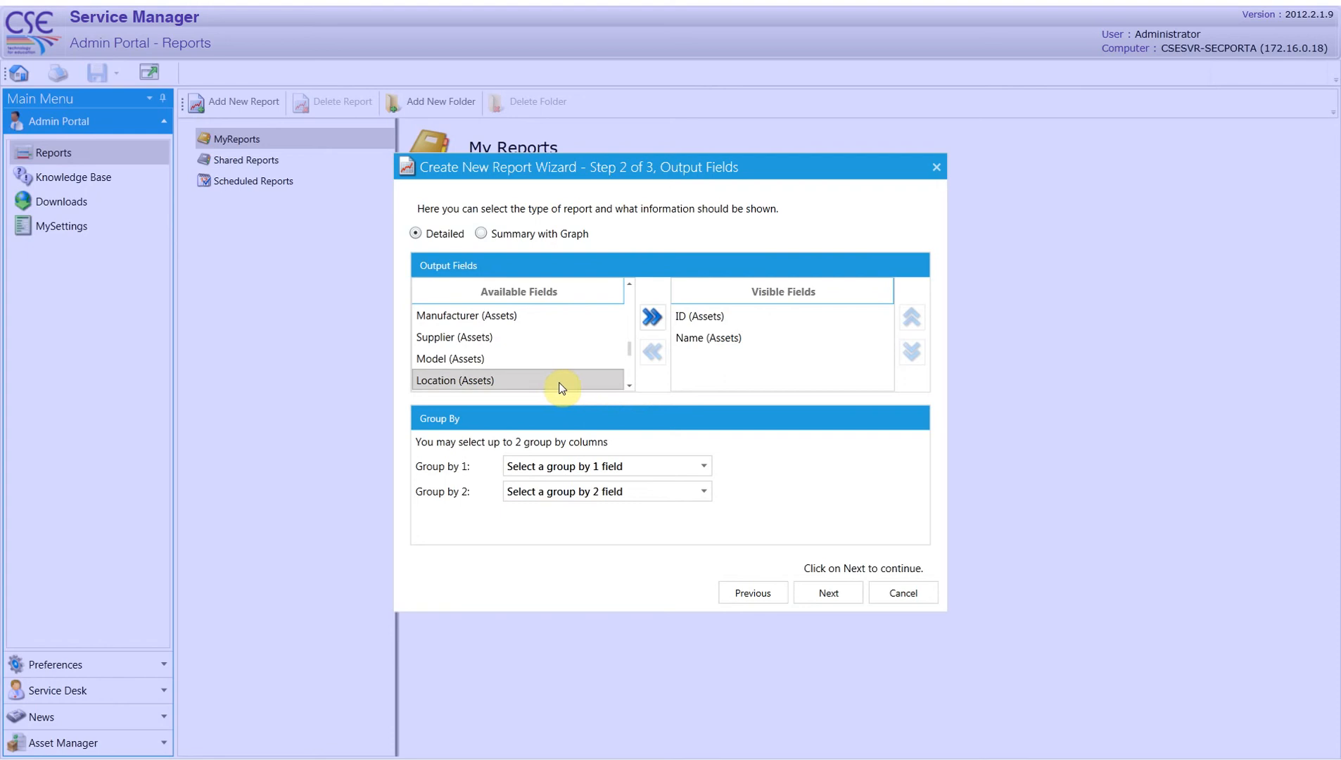
{"action": "left_click", "coordinate": [651, 325]}
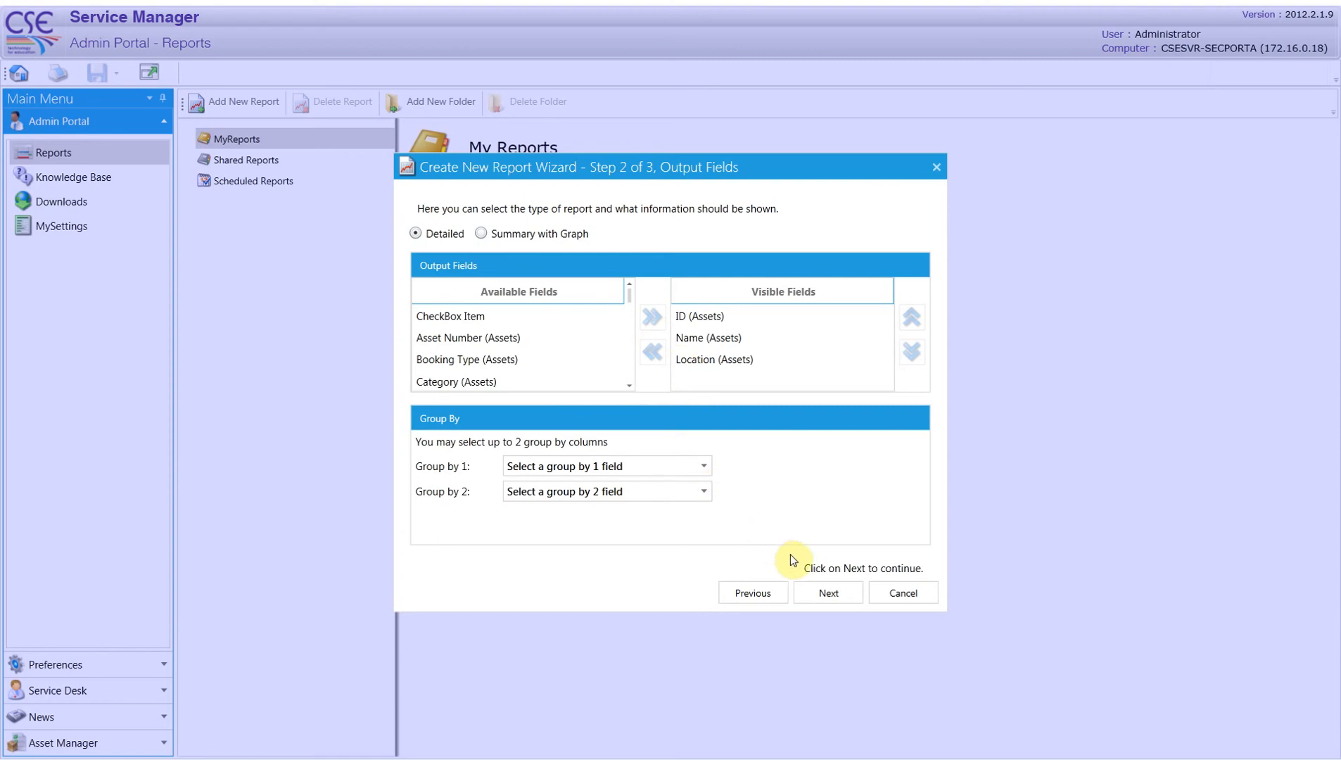
{"action": "left_click", "coordinate": [825, 594]}
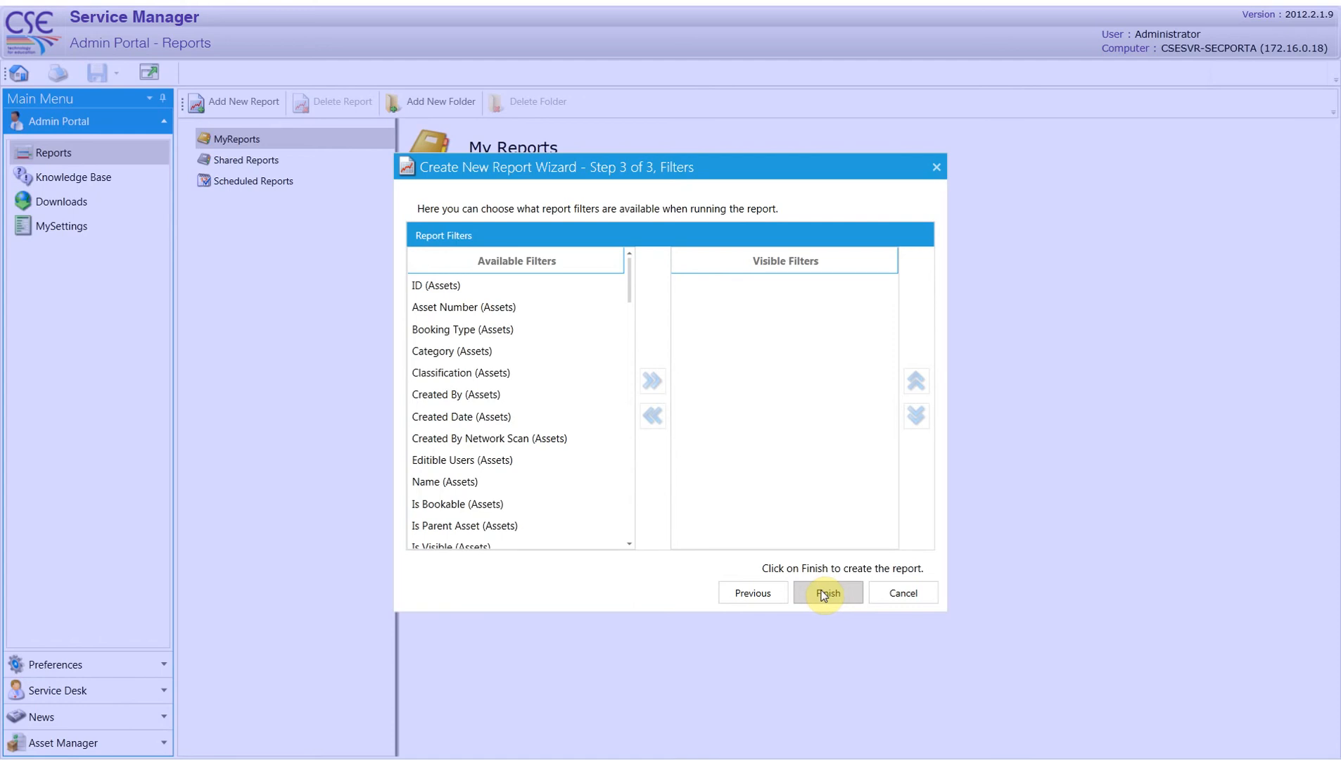
Make Category (Assets) a visible filter and finish creating the report
{"action": "left_click", "coordinate": [495, 351]}
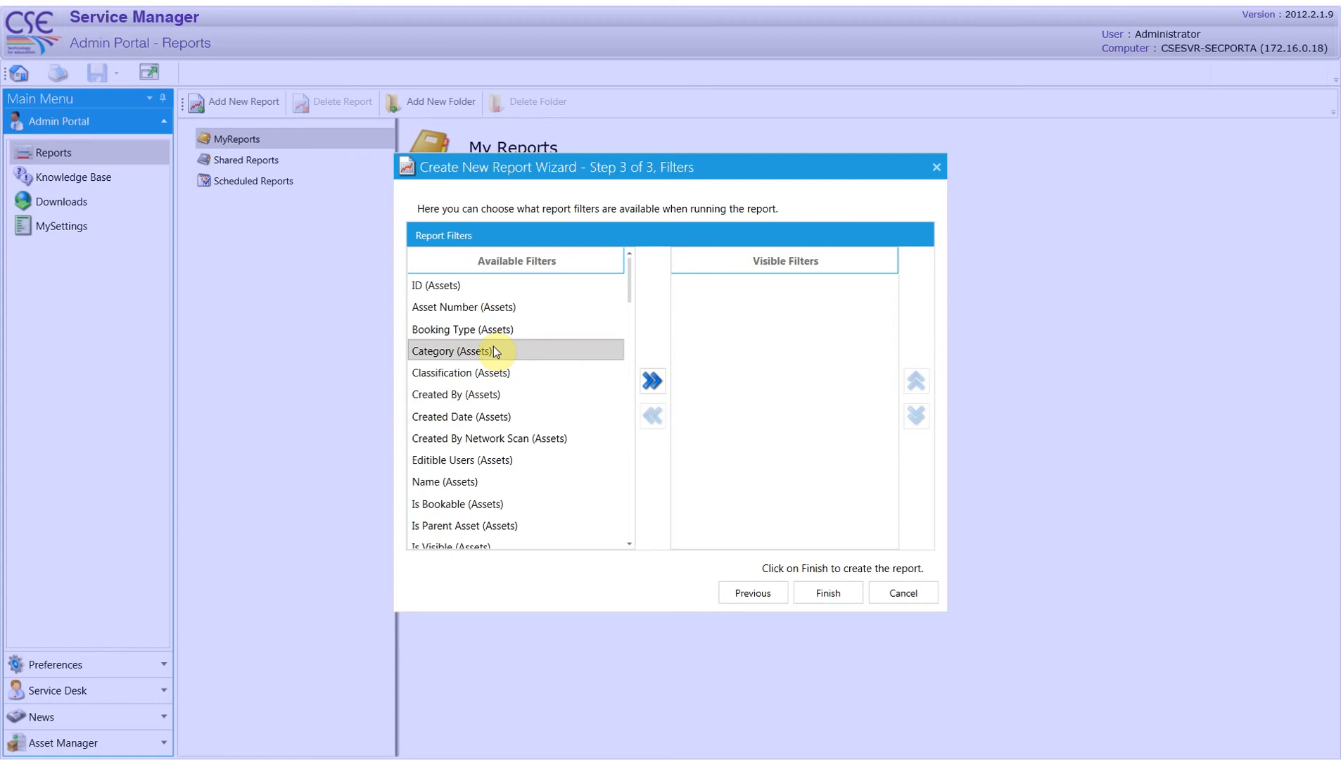
{"action": "left_click", "coordinate": [653, 386]}
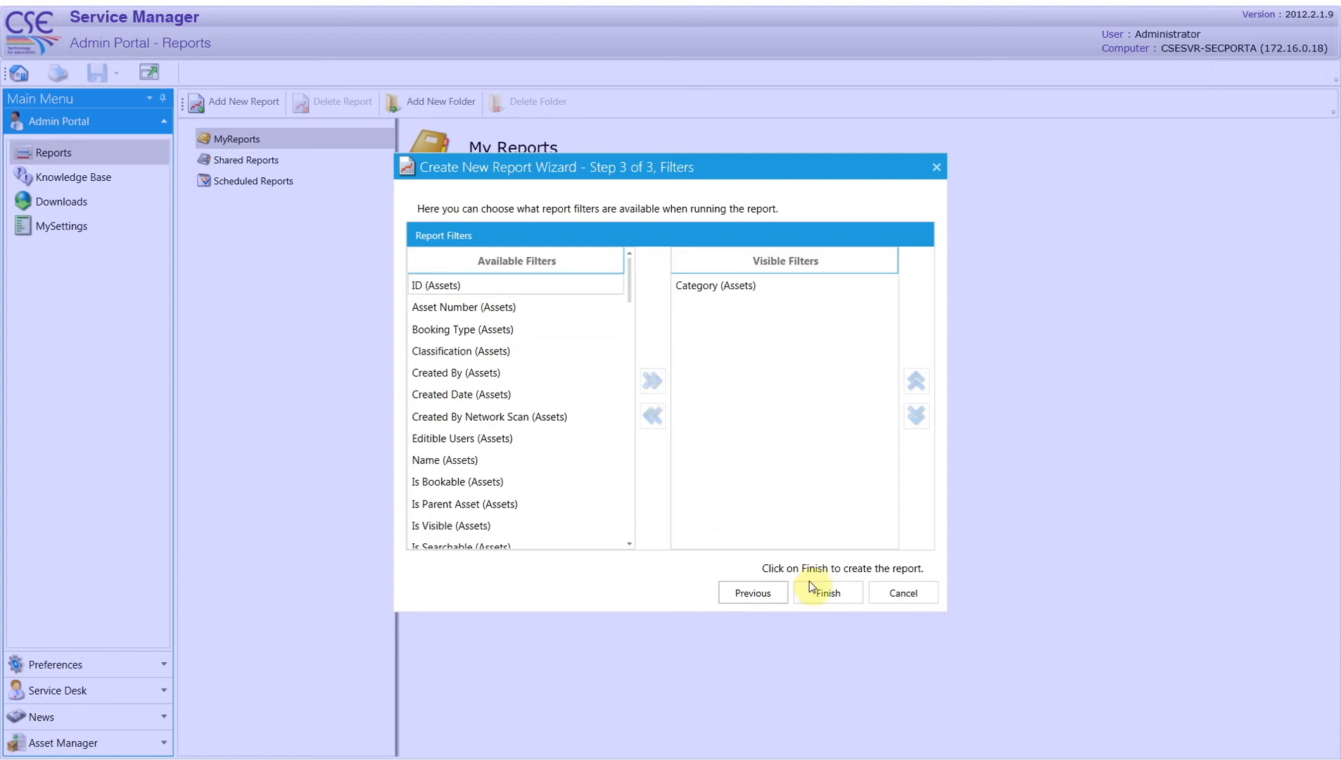
{"action": "left_click", "coordinate": [828, 593]}
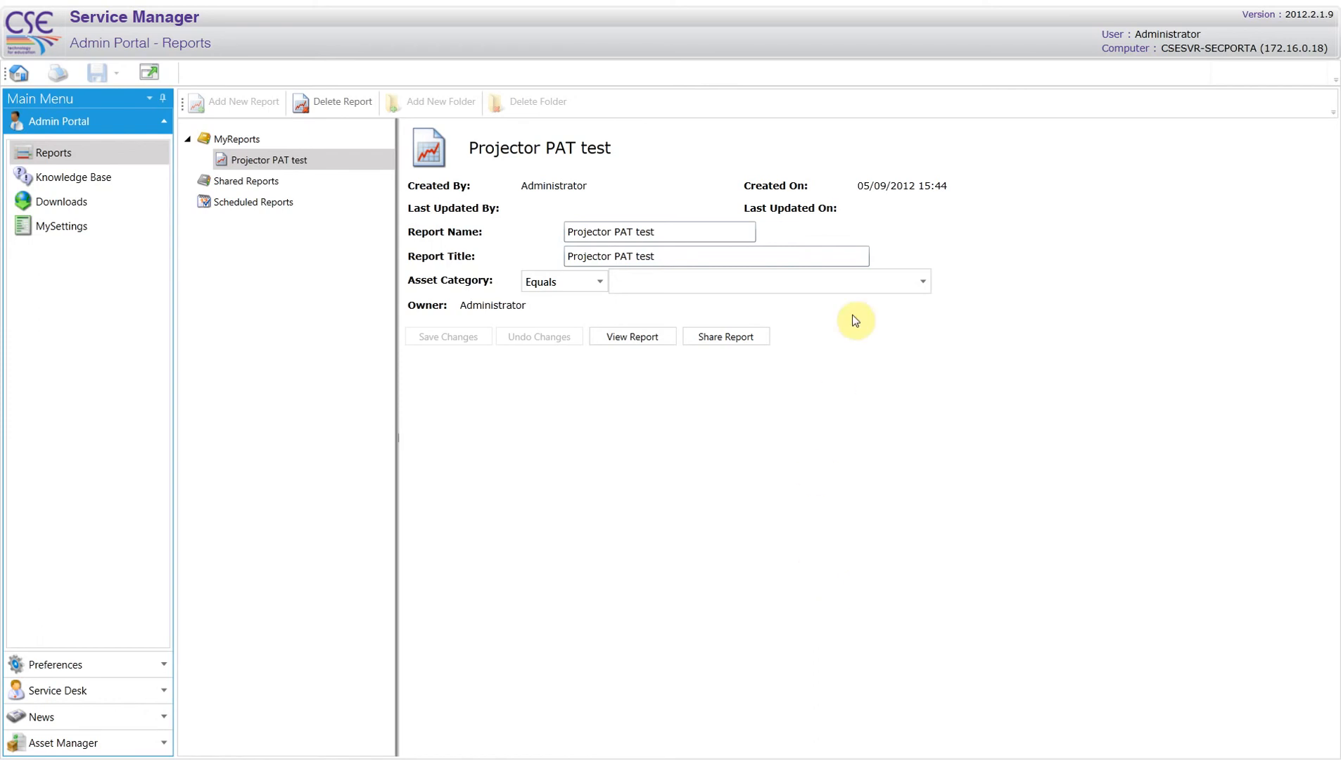
Set the Asset Category filter to Asset\ICT Assets\Projectors and save the report changes
{"action": "left_click", "coordinate": [925, 283]}
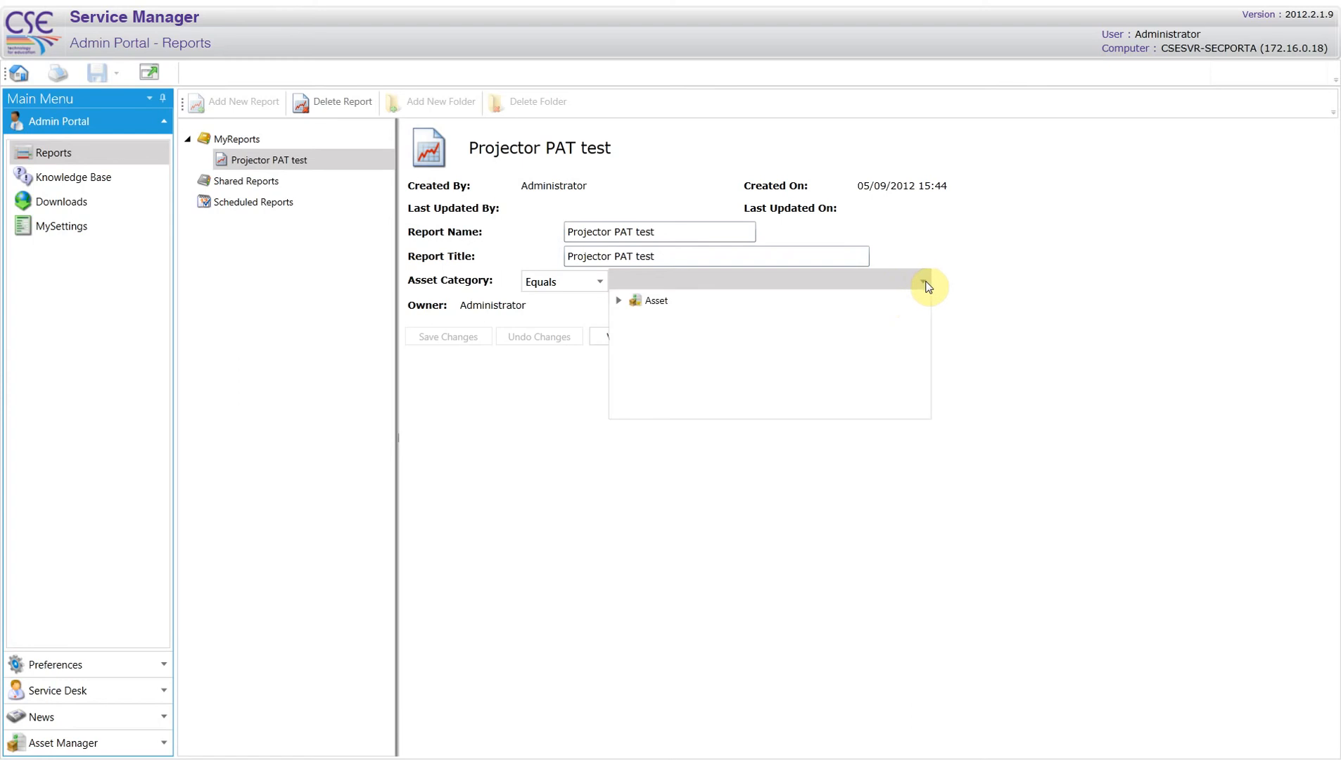
{"action": "left_click", "coordinate": [618, 303]}
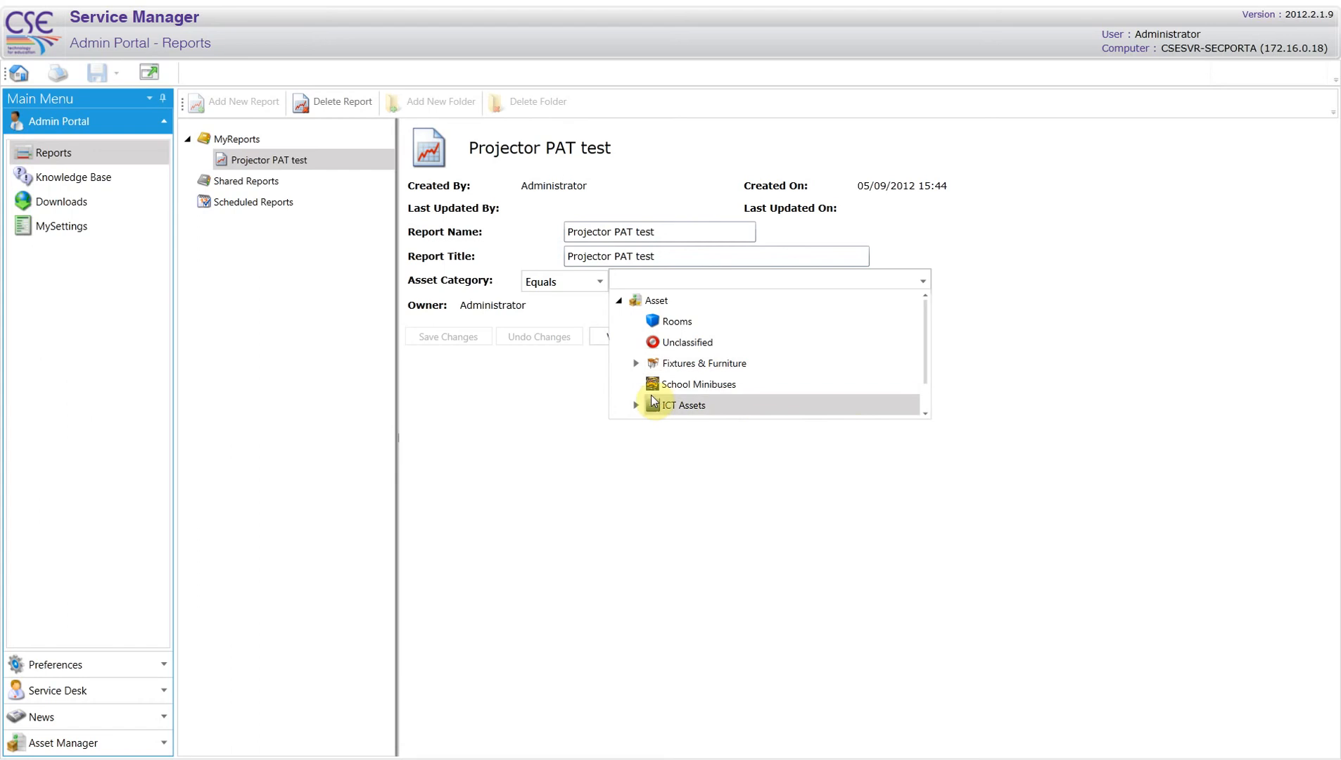
{"action": "left_click", "coordinate": [636, 406]}
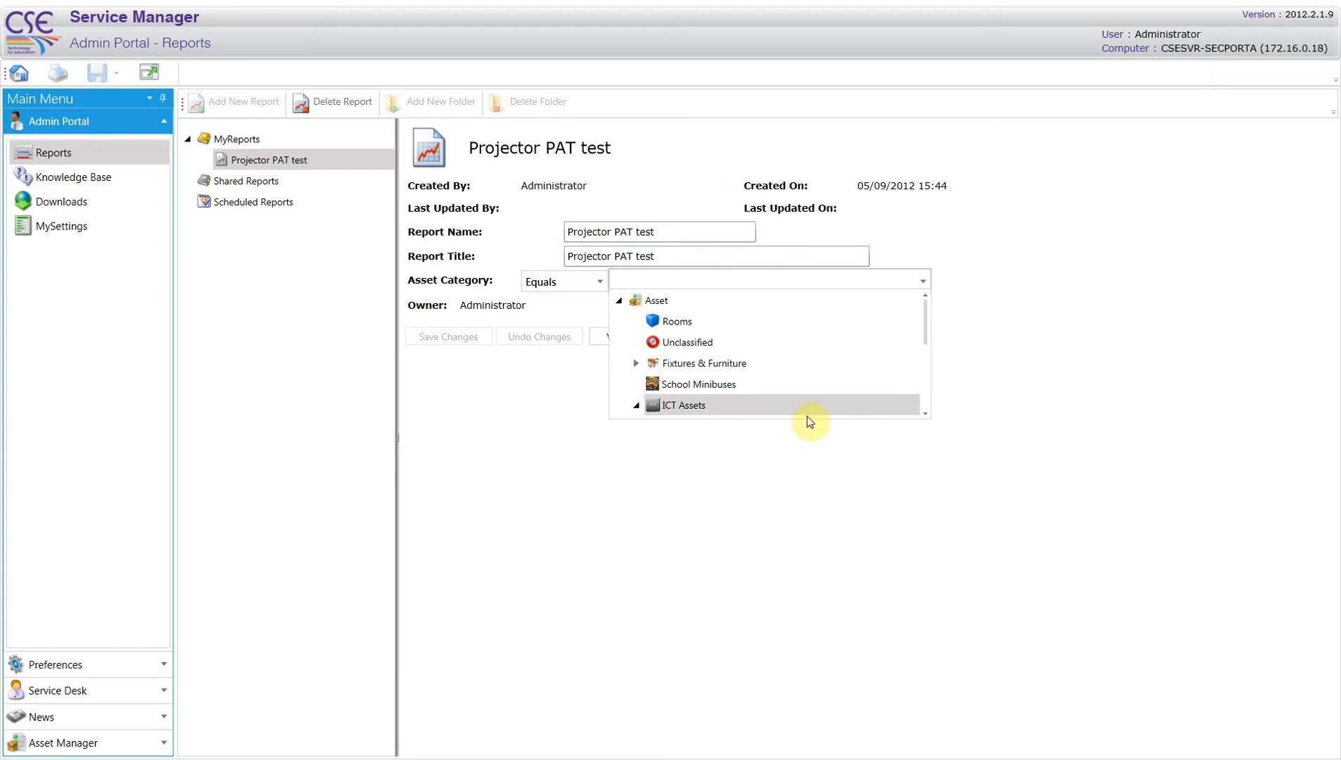
{"action": "scroll", "coordinate": [823, 404], "scroll_direction": "down", "scroll_amount": 2}
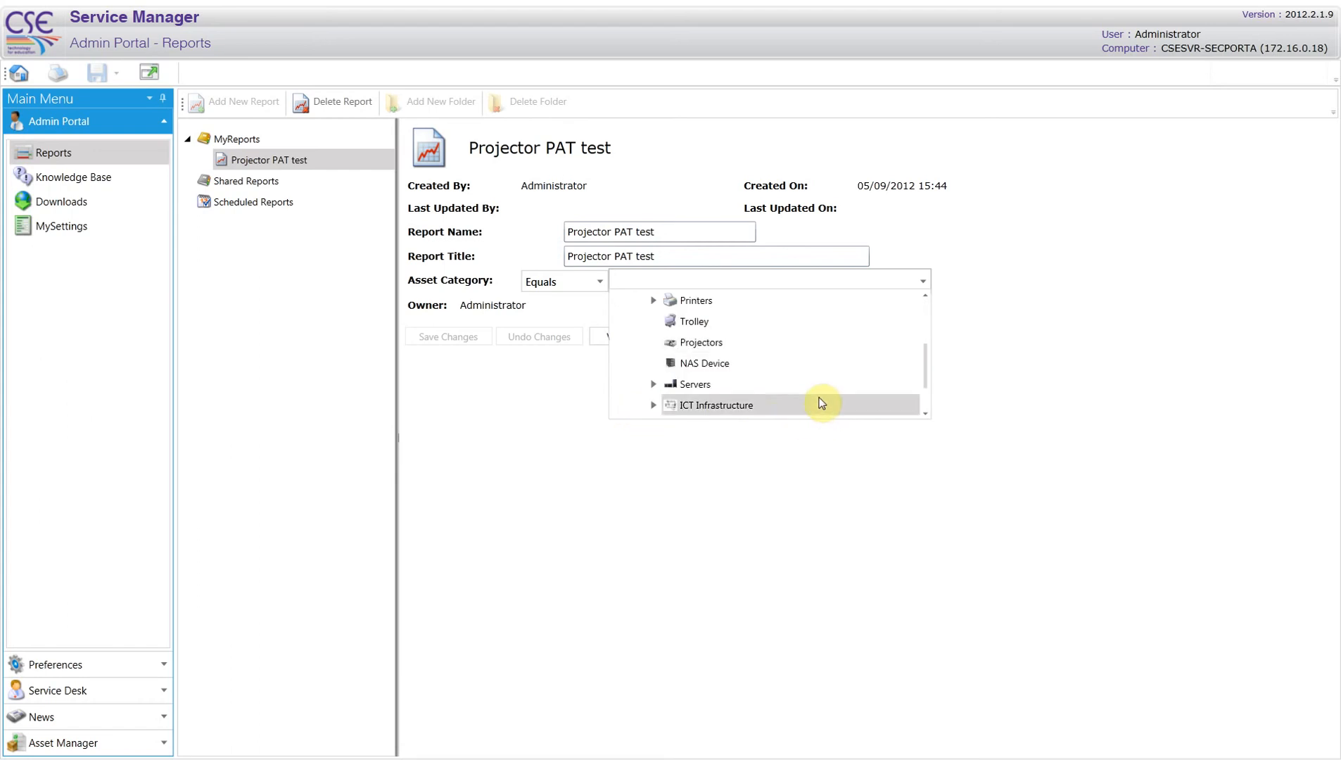
{"action": "left_click", "coordinate": [686, 344]}
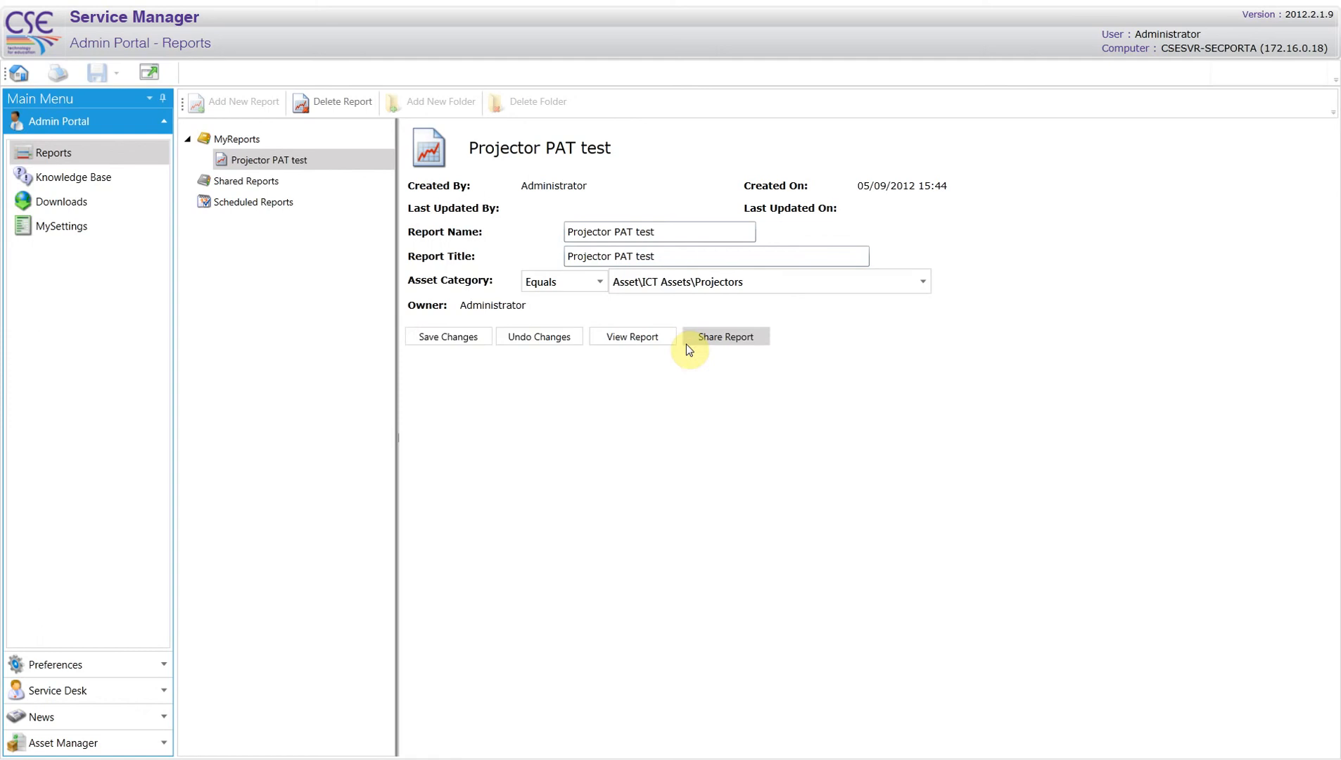
{"action": "left_click", "coordinate": [466, 336]}
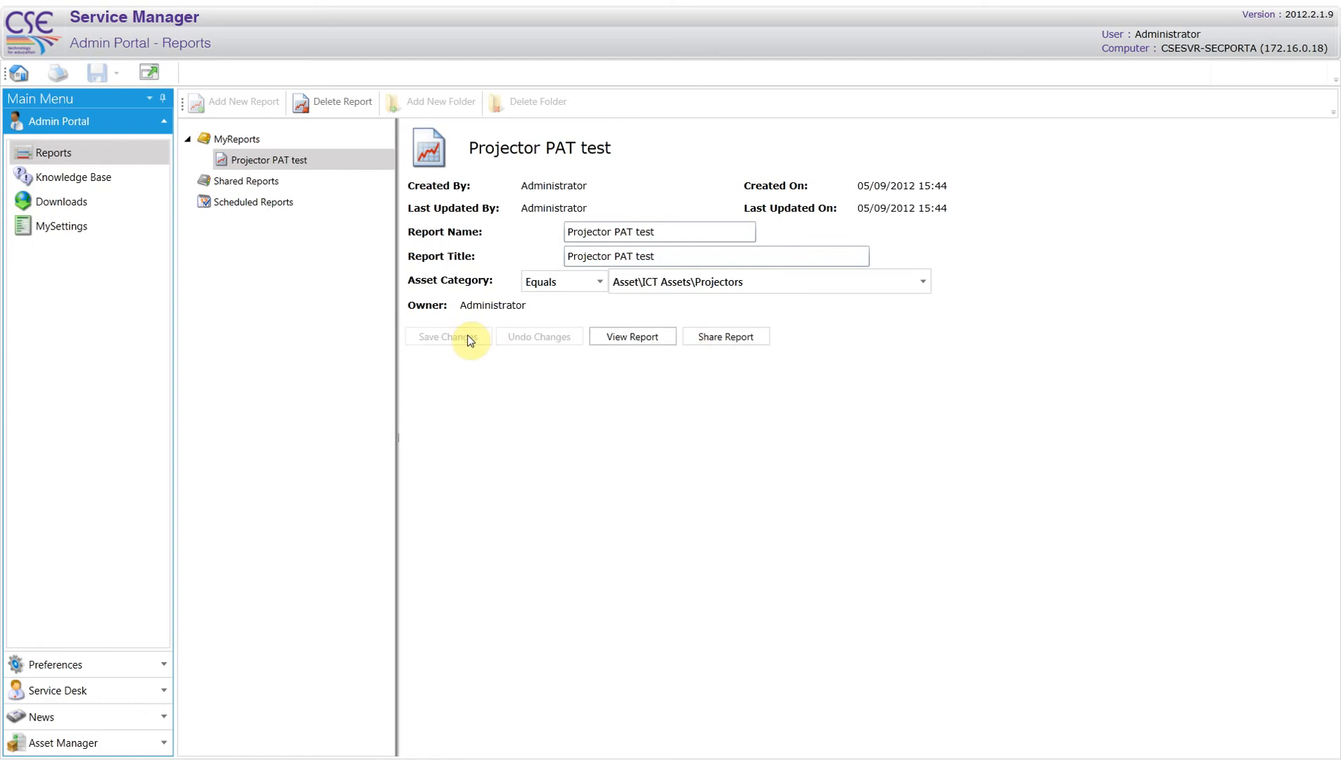
View the report fitted to the page width and export it in CSV (comma delimited) format
{"action": "left_click", "coordinate": [632, 336]}
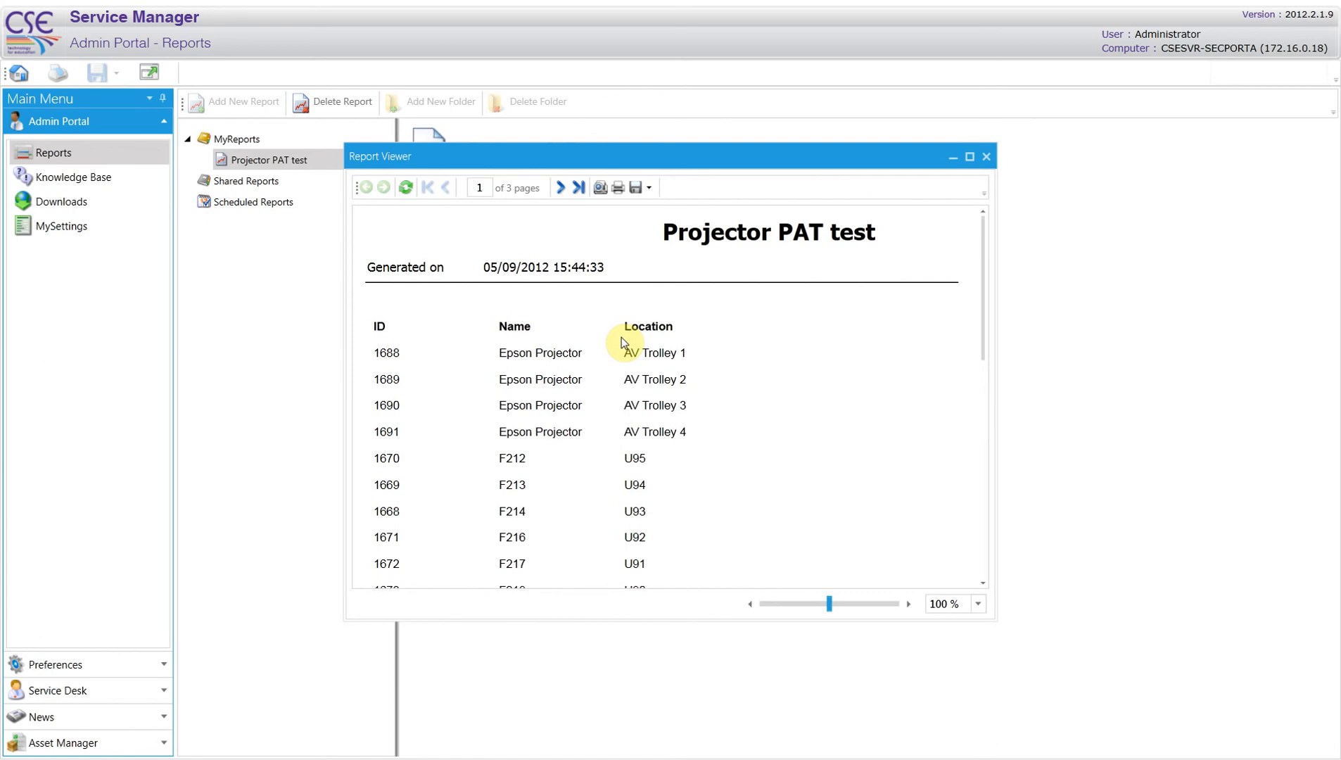
{"action": "left_click", "coordinate": [978, 605]}
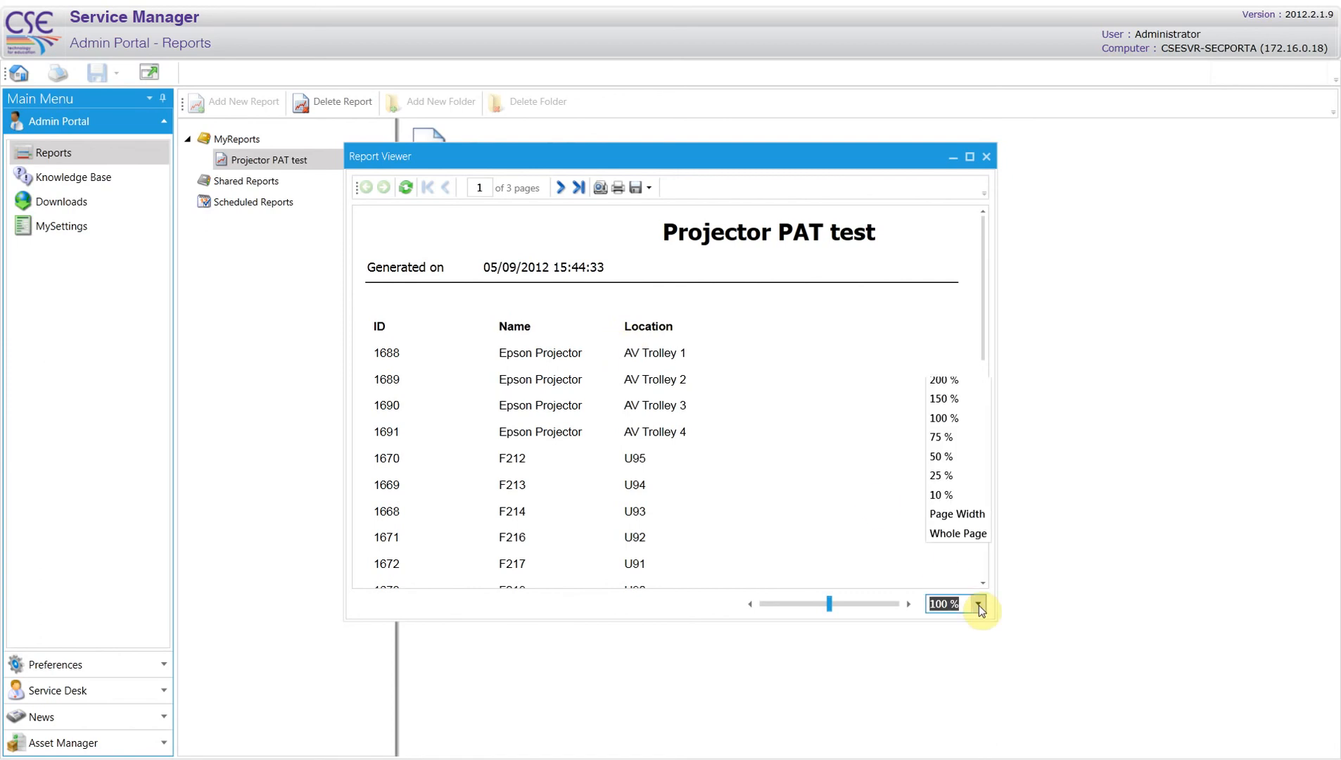
{"action": "left_click", "coordinate": [977, 567]}
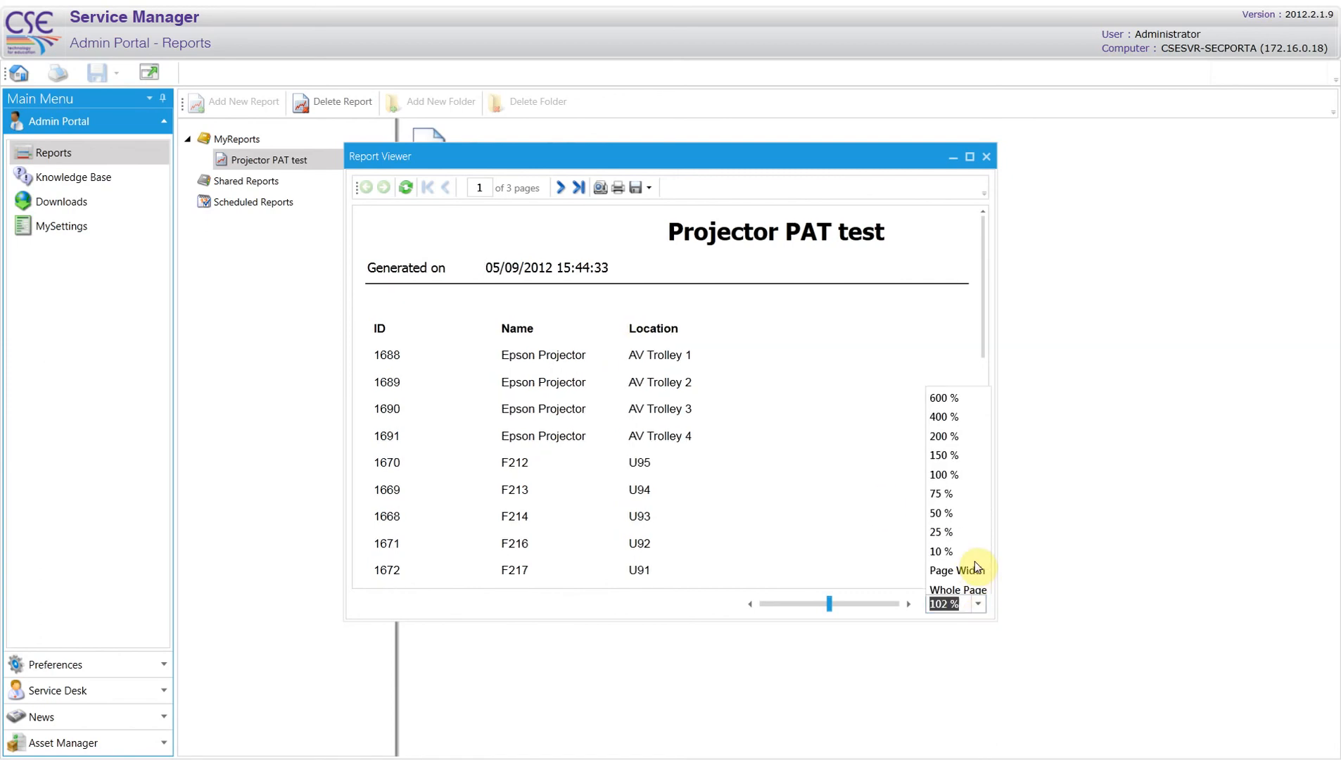
{"action": "left_click", "coordinate": [635, 188]}
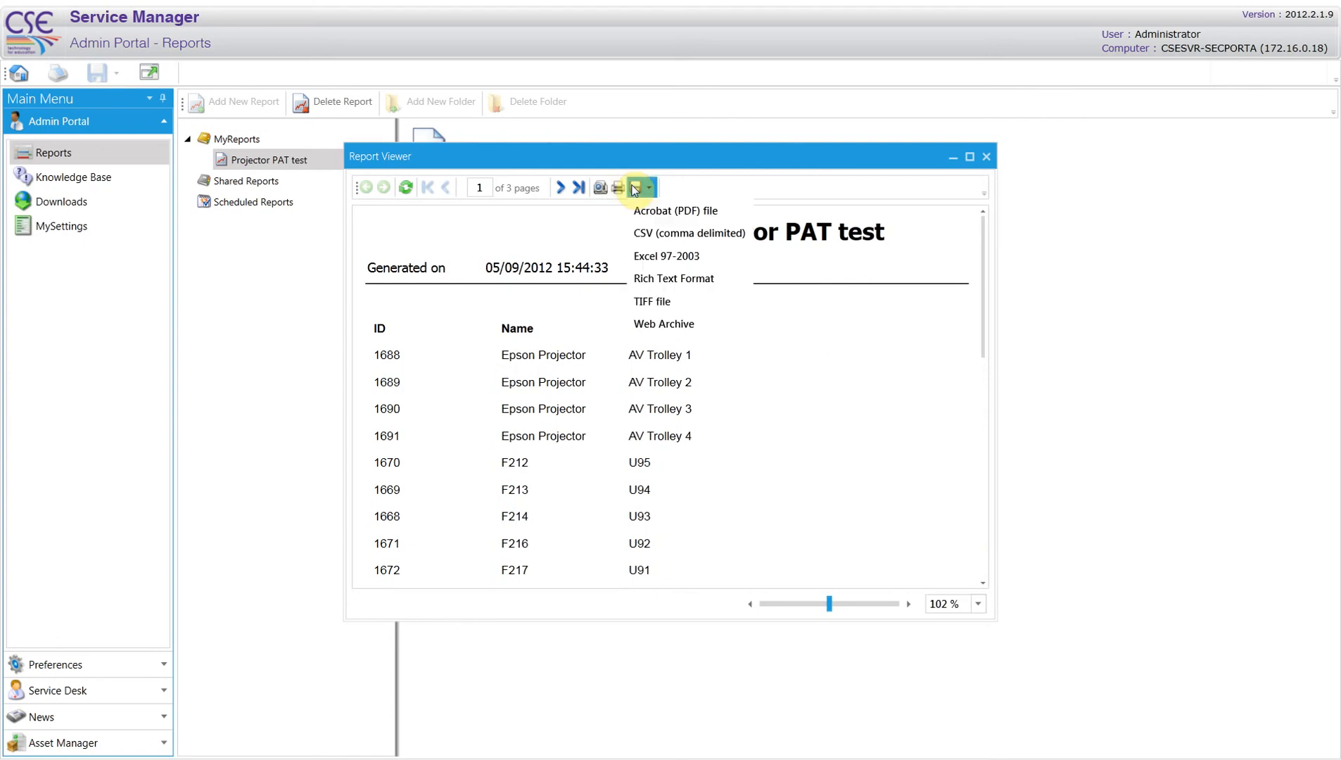
{"action": "left_click", "coordinate": [660, 232]}
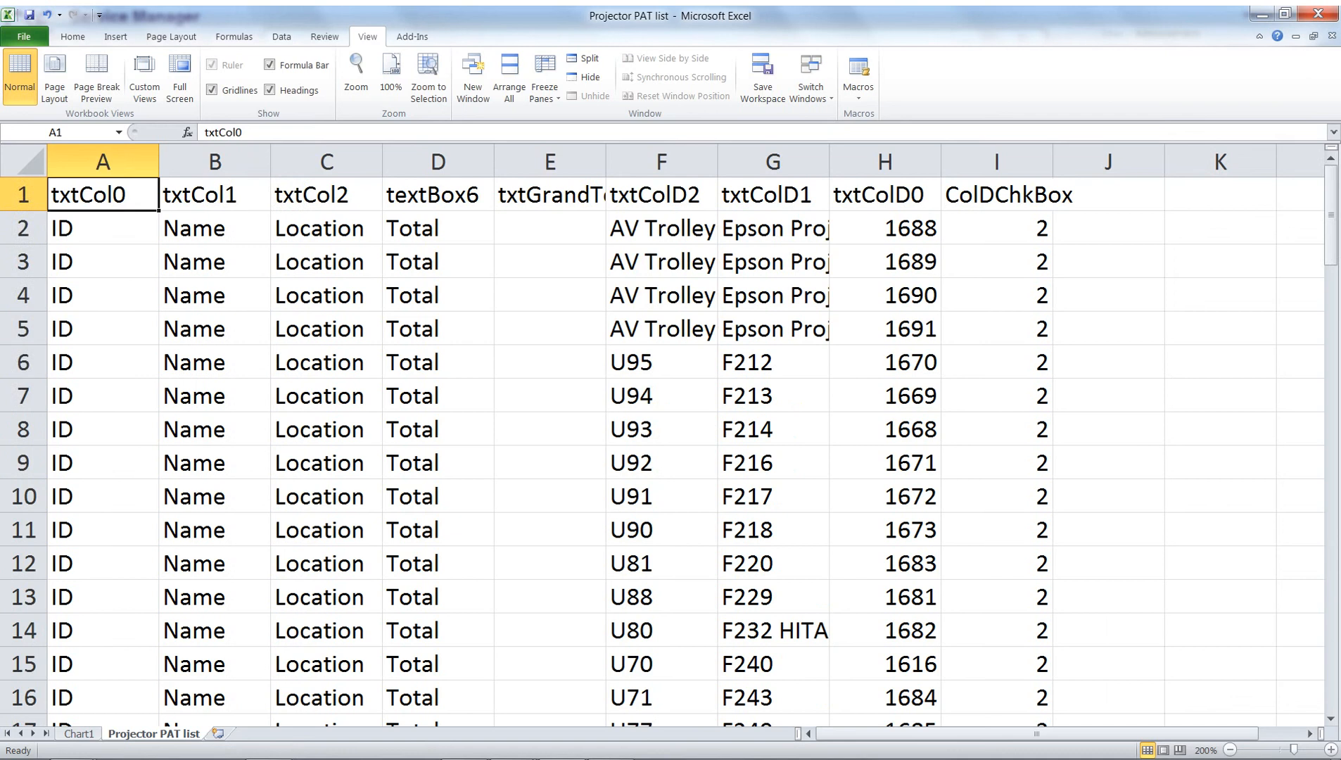
Switch to Excel and look through the rows of the exported Projector PAT list and the rearranged Projector PAT list 2
{"action": "scroll", "coordinate": [661, 451], "scroll_direction": "down", "scroll_amount": 19}
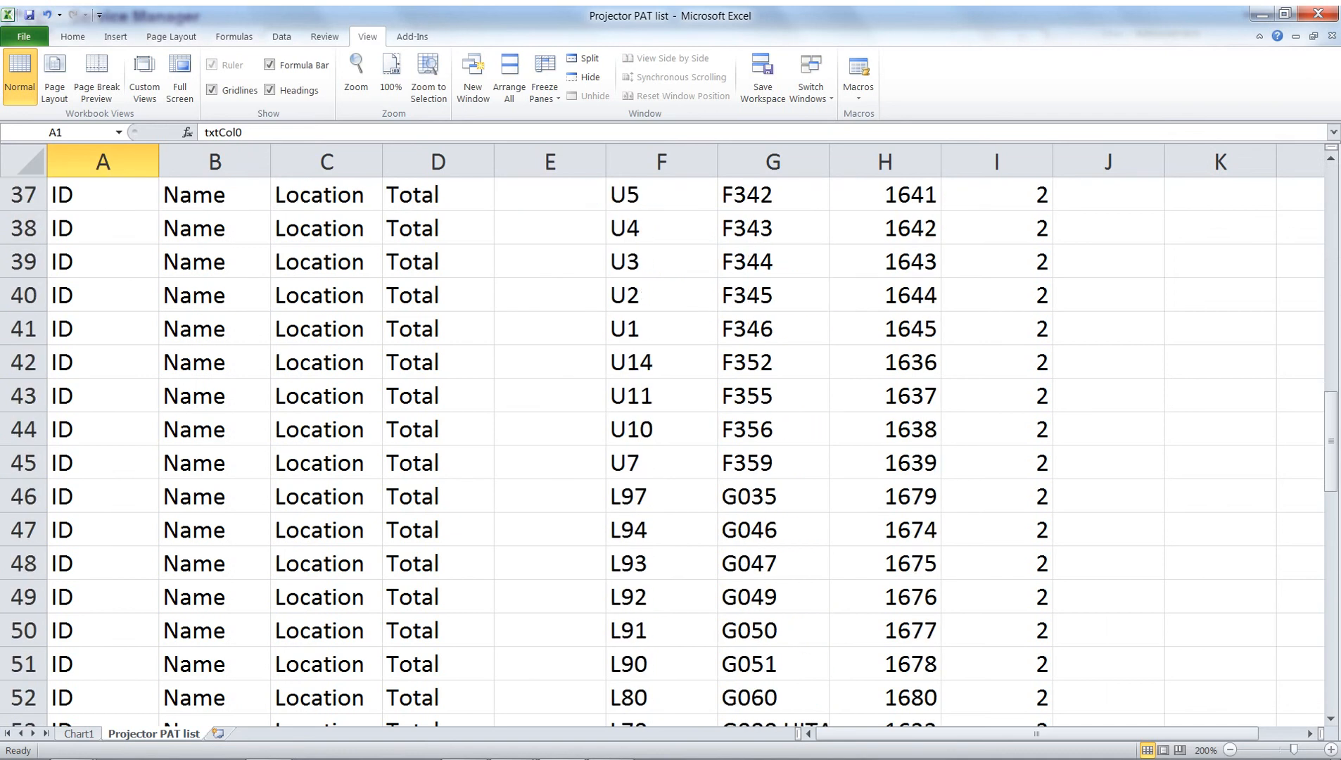
{"action": "scroll", "coordinate": [661, 450], "scroll_direction": "down", "scroll_amount": 8}
{"action": "scroll", "coordinate": [662, 450], "scroll_direction": "up", "scroll_amount": 20}
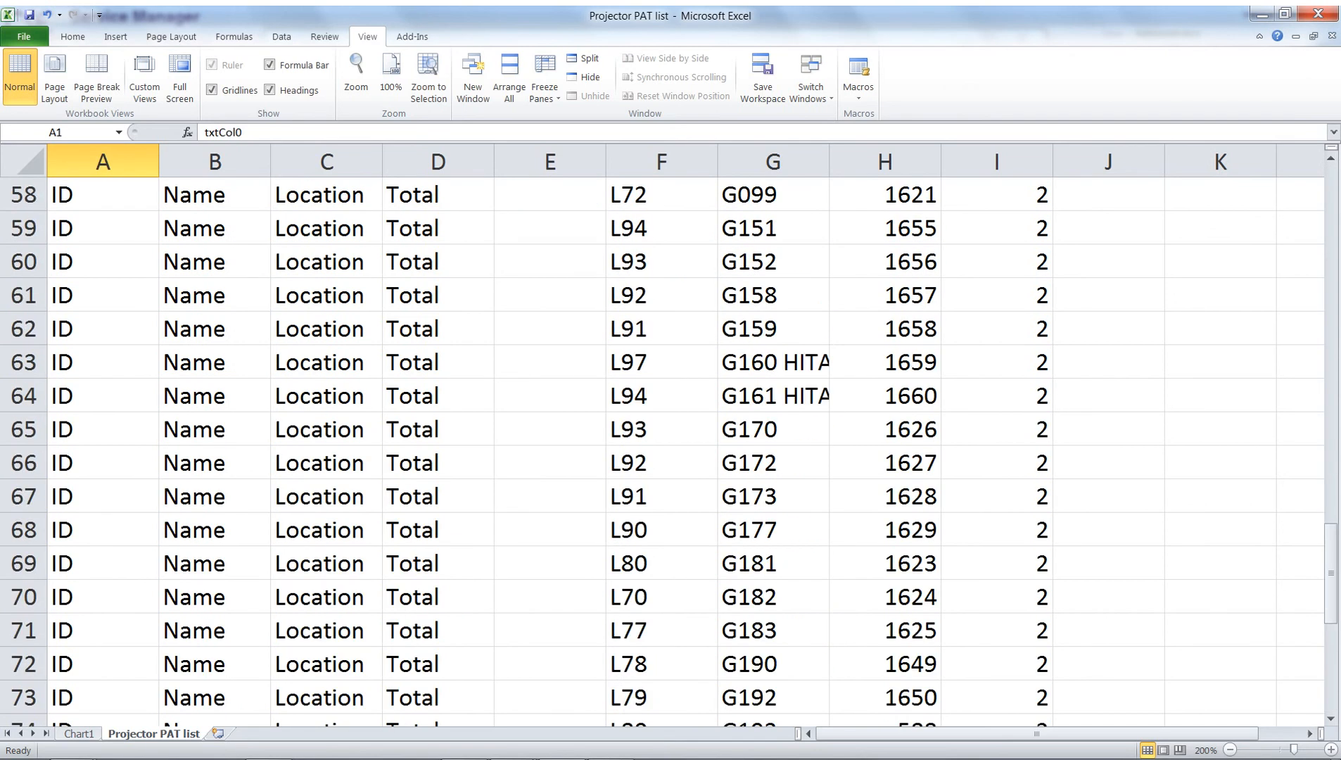
{"action": "scroll", "coordinate": [662, 450], "scroll_direction": "up", "scroll_amount": 1}
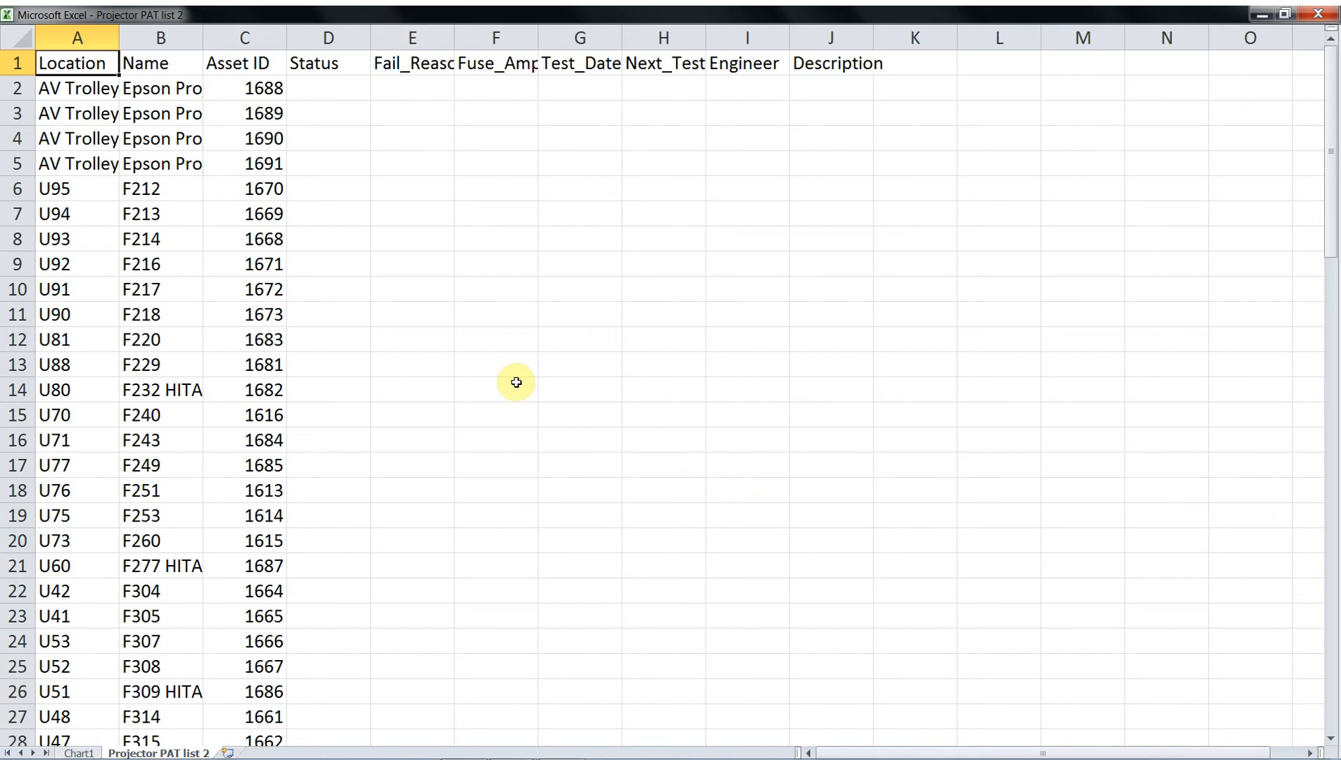
{"action": "scroll", "coordinate": [504, 371], "scroll_direction": "down", "scroll_amount": 1}
{"action": "scroll", "coordinate": [504, 371], "scroll_direction": "down", "scroll_amount": 8}
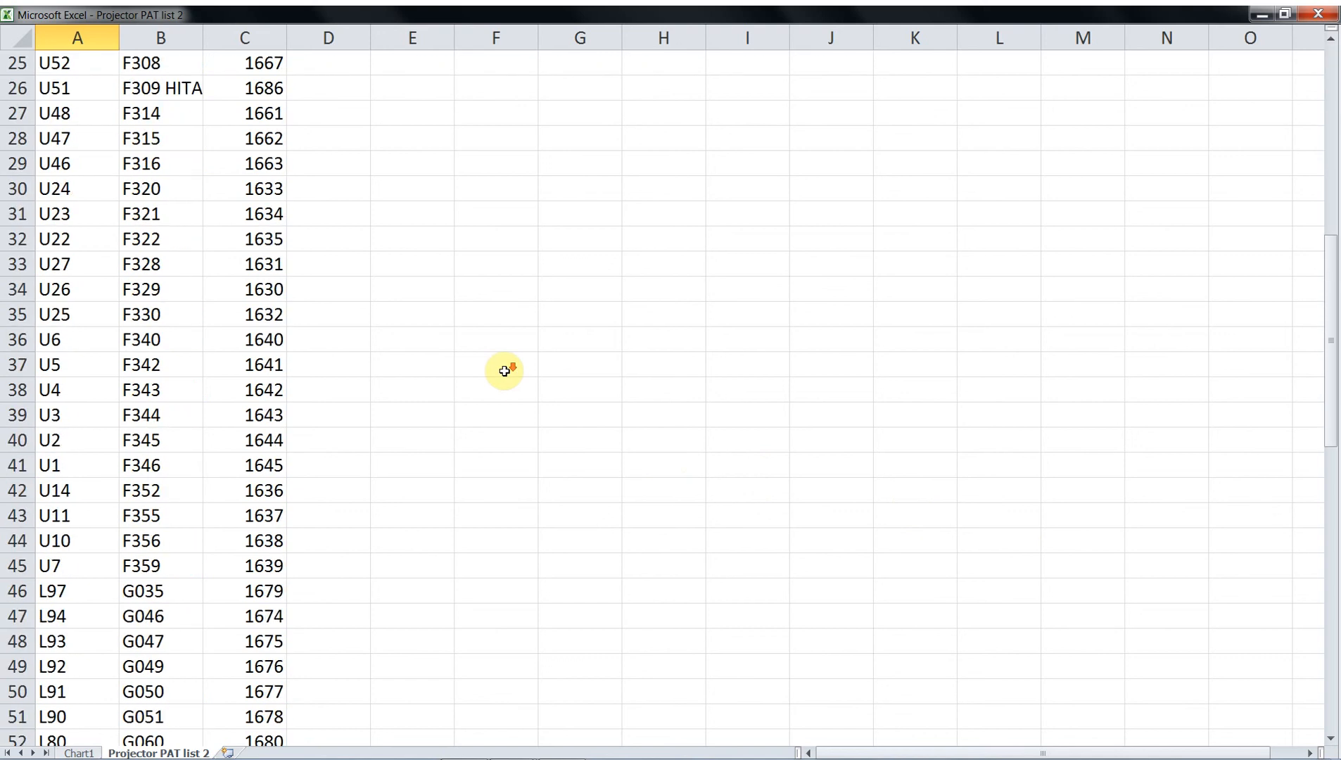
{"action": "scroll", "coordinate": [505, 371], "scroll_direction": "up", "scroll_amount": 9}
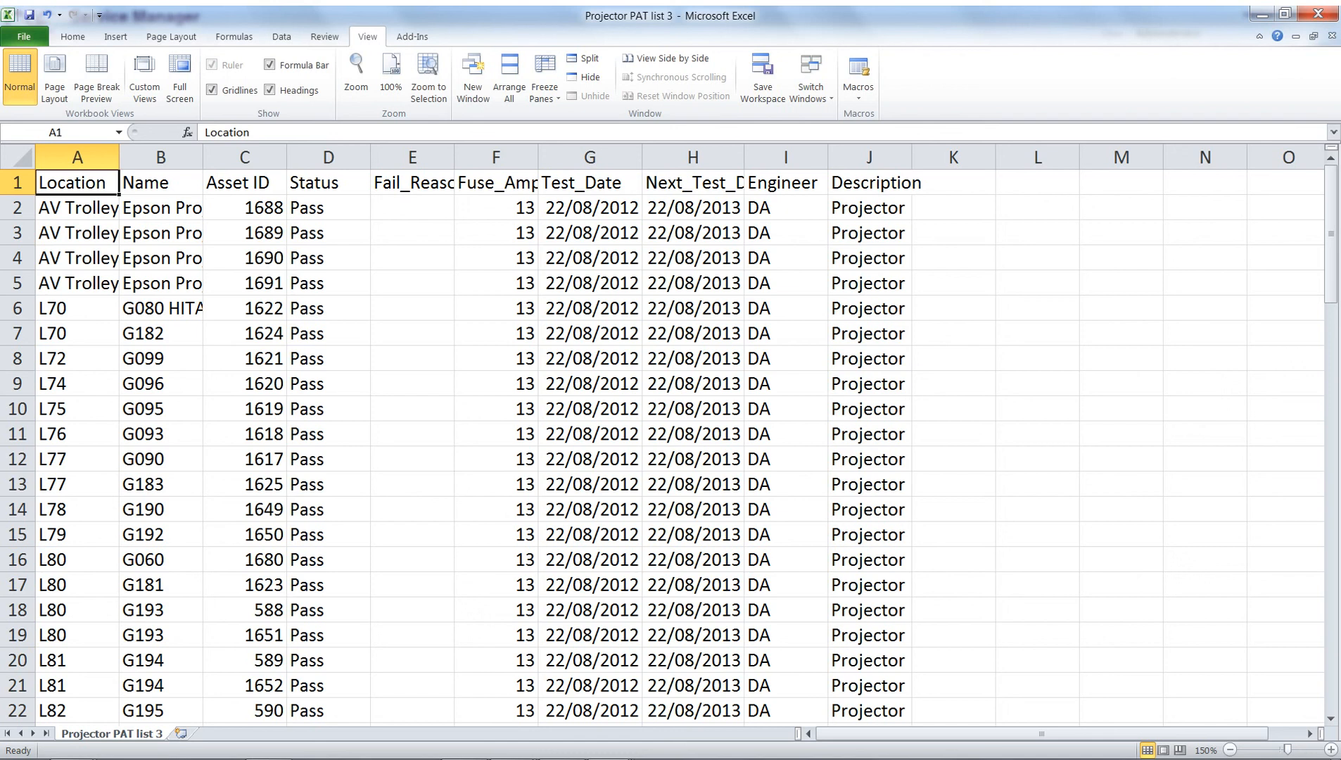
Examine the fail reasons of the failed projectors in Projector PAT list 3, plus the fuse, Test_Date and Next_Test_Due column headings
{"action": "scroll", "coordinate": [668, 443], "scroll_direction": "down", "scroll_amount": 5}
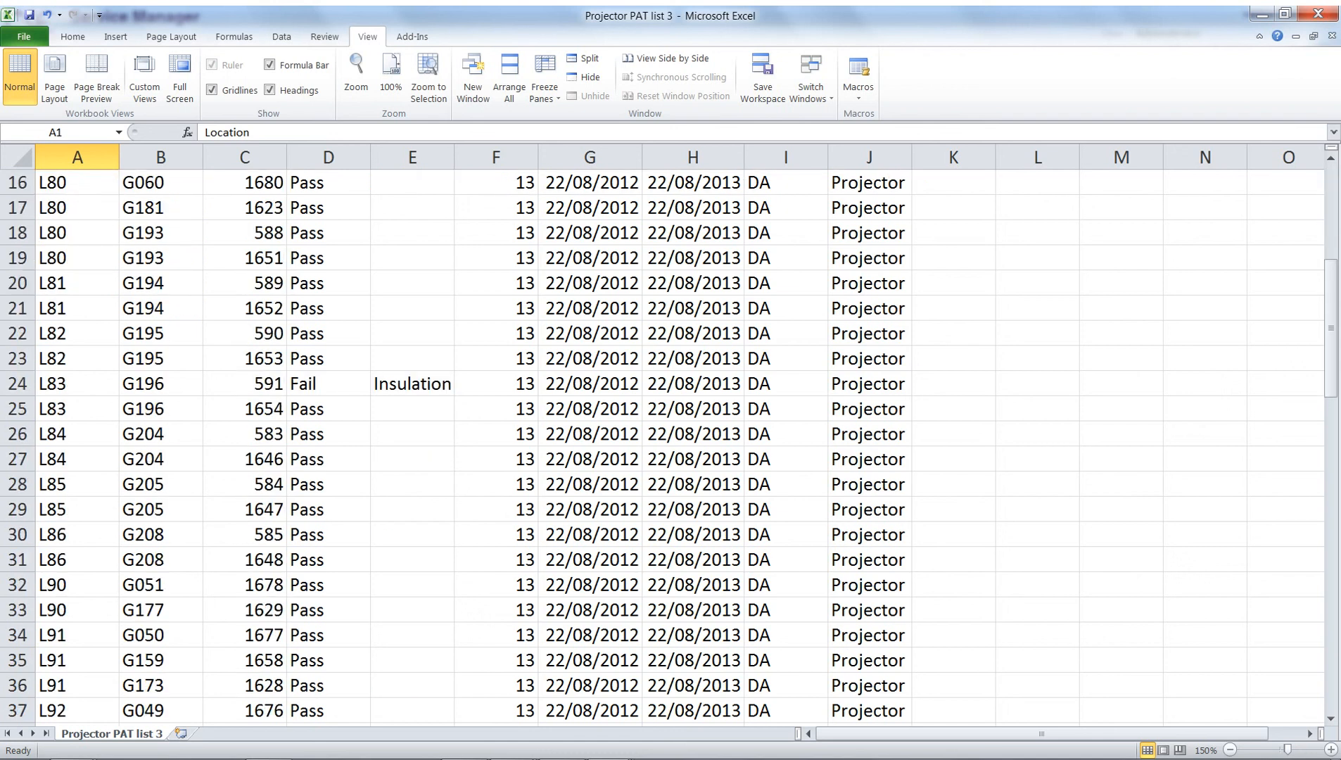
{"action": "left_click", "coordinate": [412, 383]}
{"action": "scroll", "coordinate": [412, 384], "scroll_direction": "down", "scroll_amount": 7}
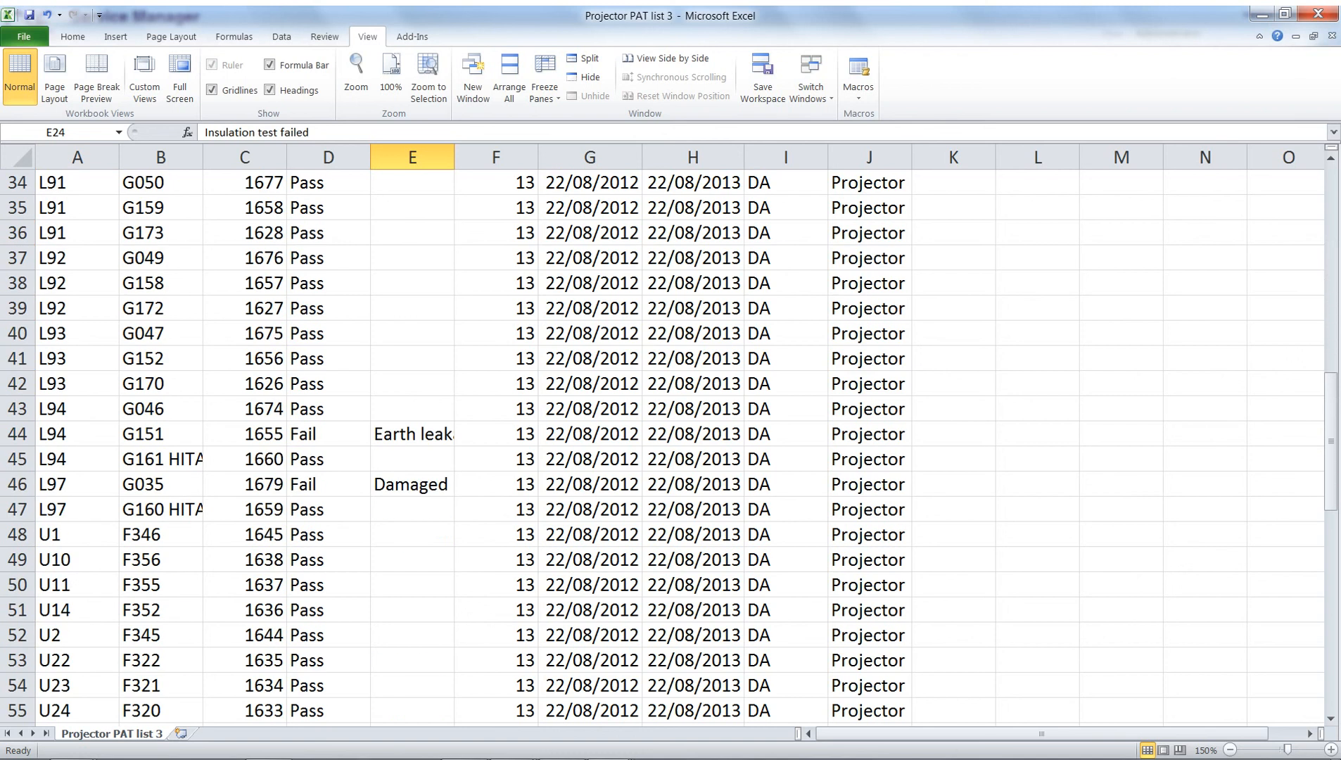
{"action": "left_click", "coordinate": [412, 359]}
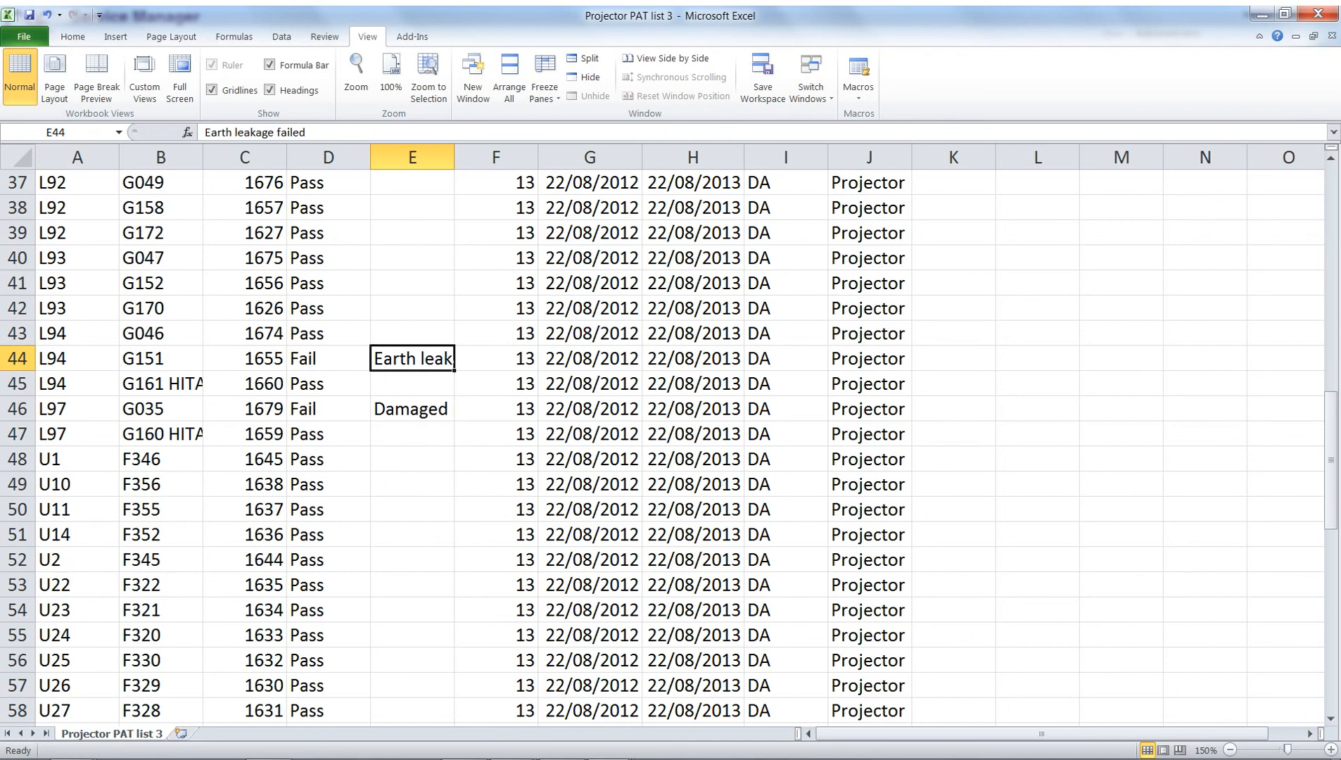
{"action": "left_click", "coordinate": [412, 409]}
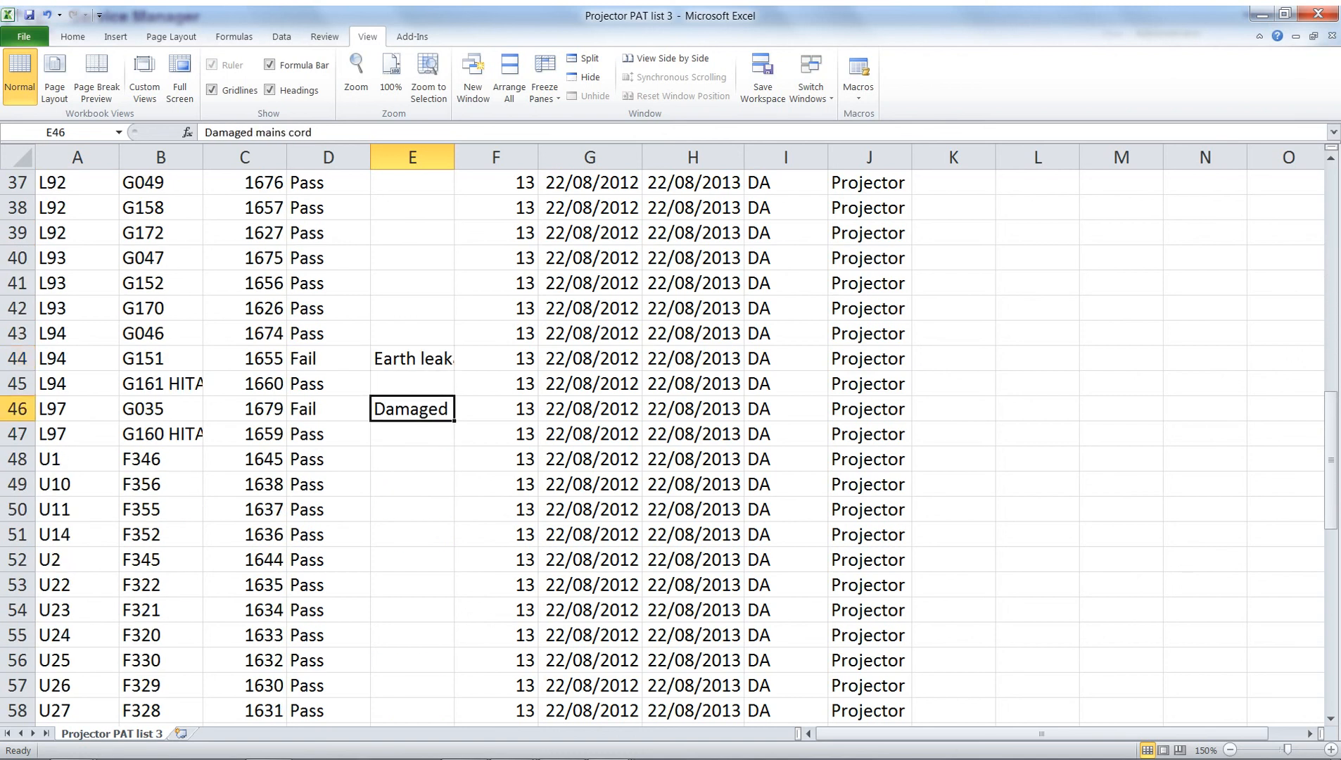
{"action": "scroll", "coordinate": [669, 443], "scroll_direction": "up", "scroll_amount": 12}
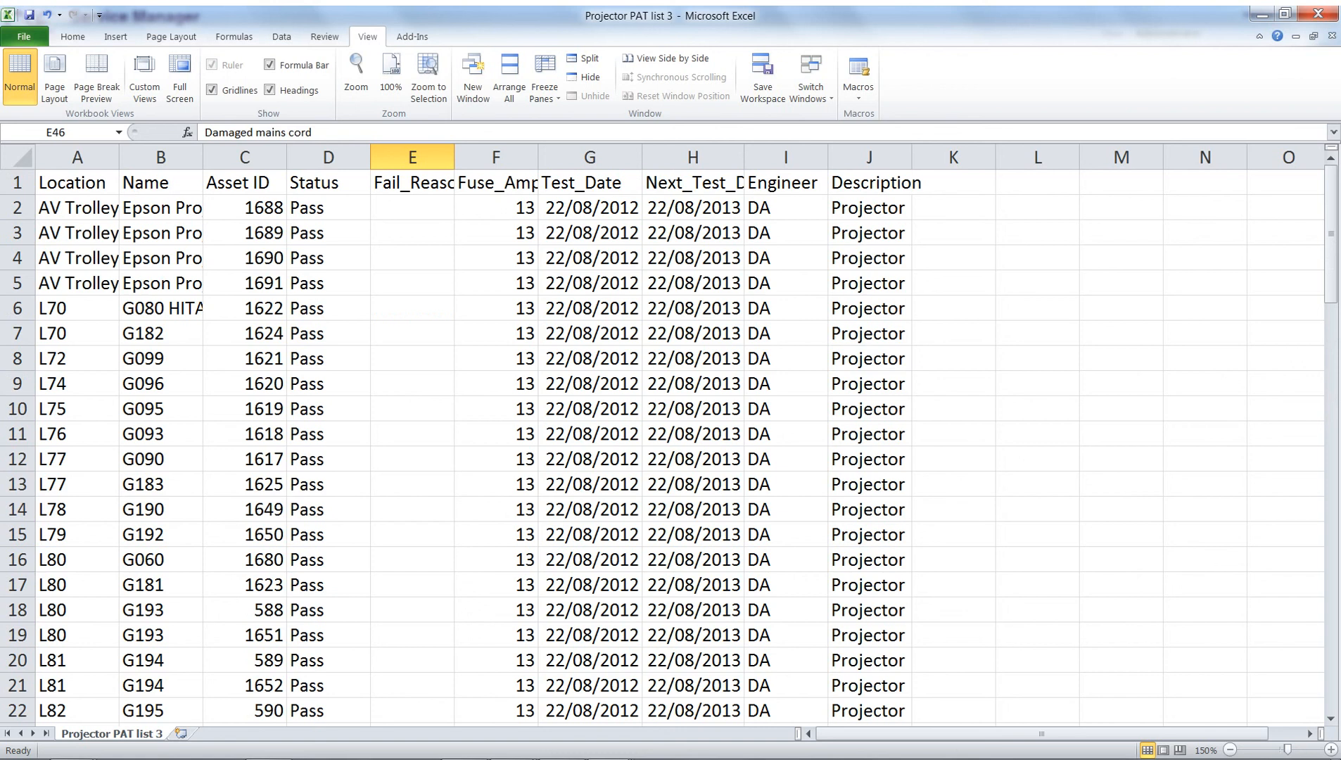
{"action": "left_click", "coordinate": [496, 183]}
{"action": "left_click", "coordinate": [589, 183]}
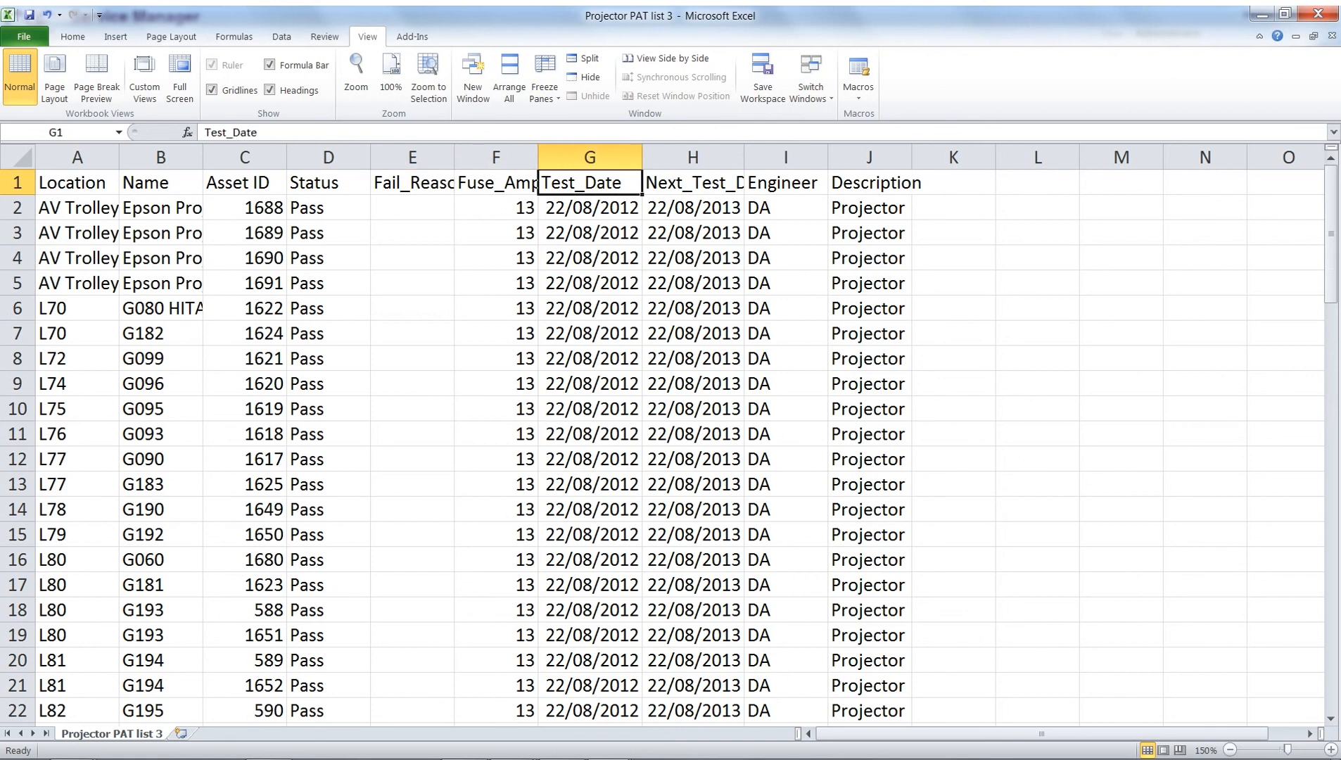
{"action": "left_click", "coordinate": [693, 183]}
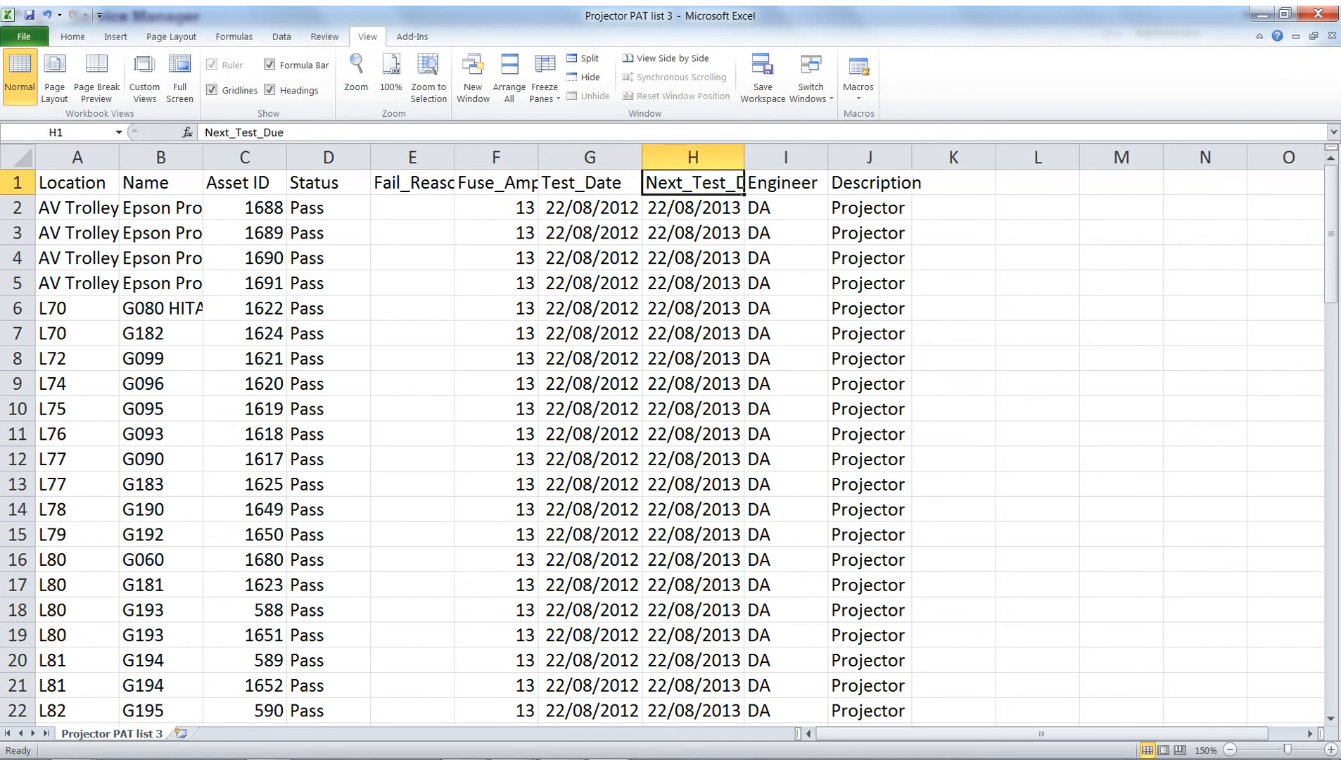